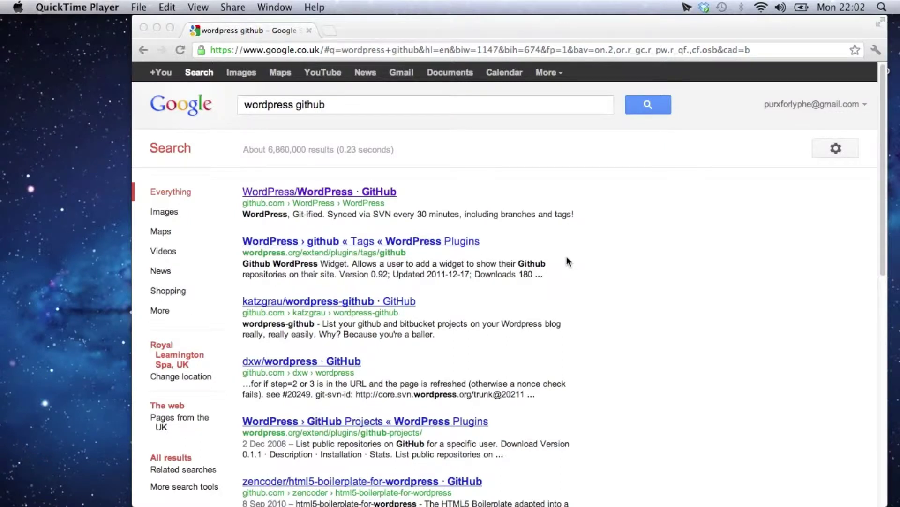
Open the WordPress/WordPress GitHub repository and show its read-only git:// clone address.
left_click(391, 191)
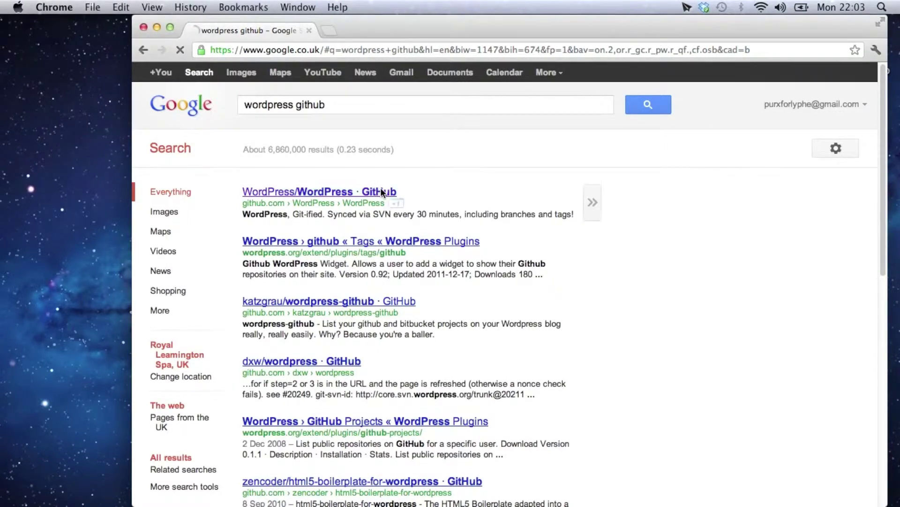
left_click(392, 192)
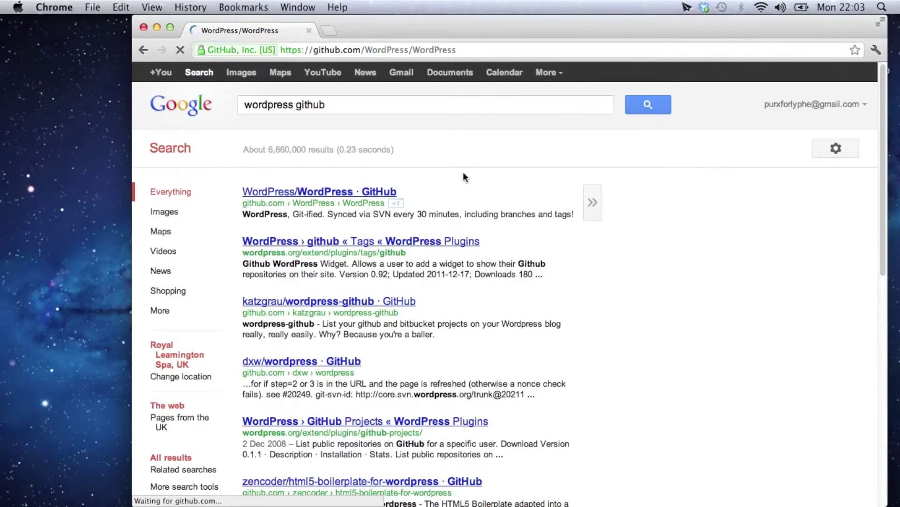
scroll(463, 174, "down", 1)
left_click(384, 183)
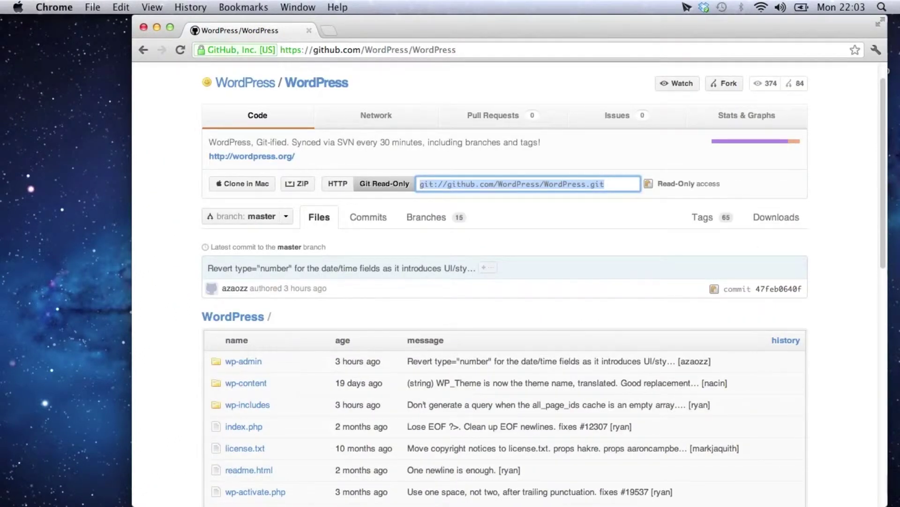
Launch Terminal, create a Sites folder in the home directory and move into it.
key("super+space")
type("term")
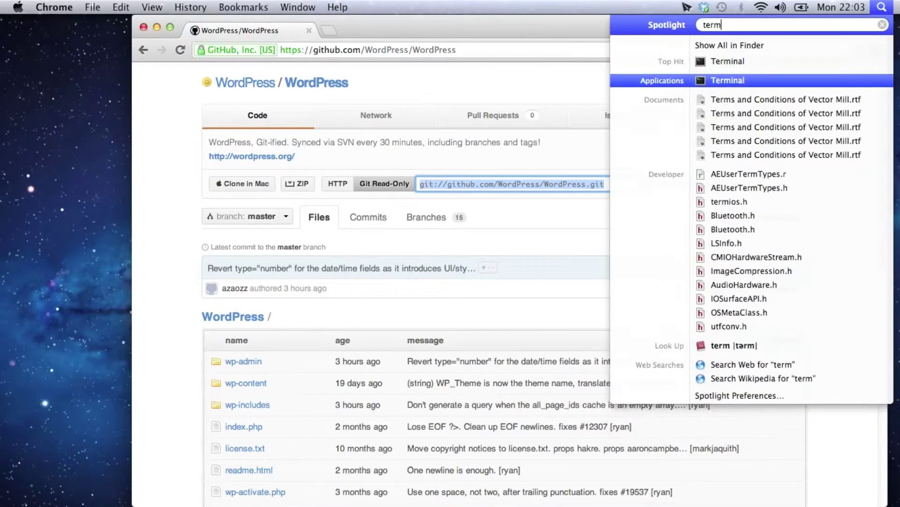
key("Return")
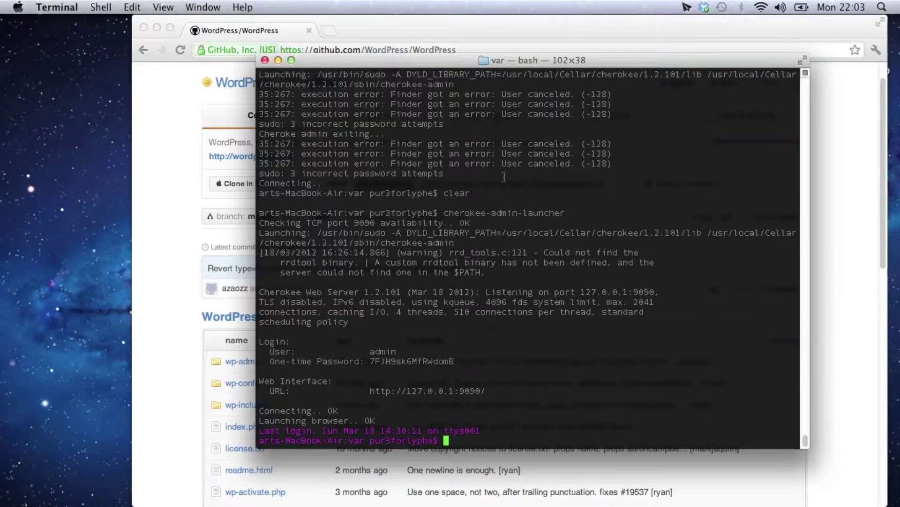
type("cd ")
type("~/Si")
type("ted")
key("BackSpace")
key("BackSpace")
key("BackSpace")
key("BackSpace")
key("Return")
type("ls")
key("Return")
type("cd")
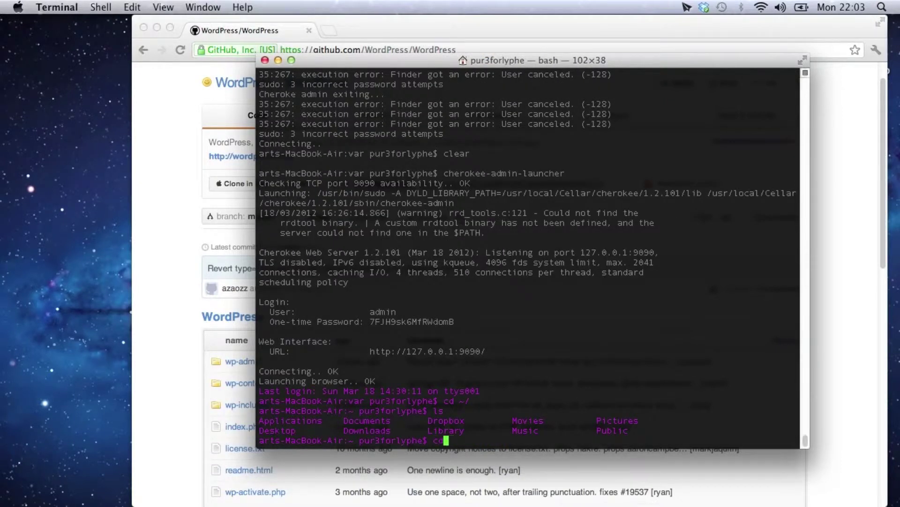
key("BackSpace")
key("BackSpace")
type("mkd")
type("ir Sites")
key("Return")
type("cd S")
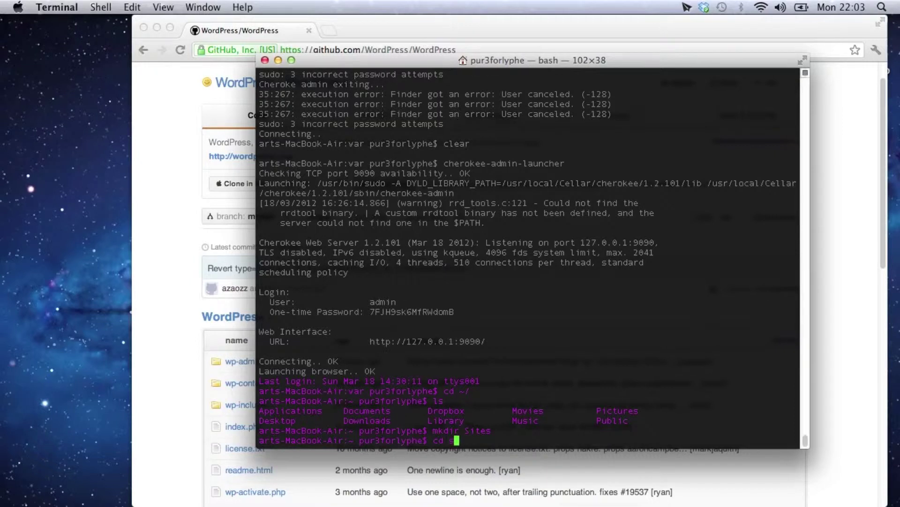
key("Tab")
key("Return")
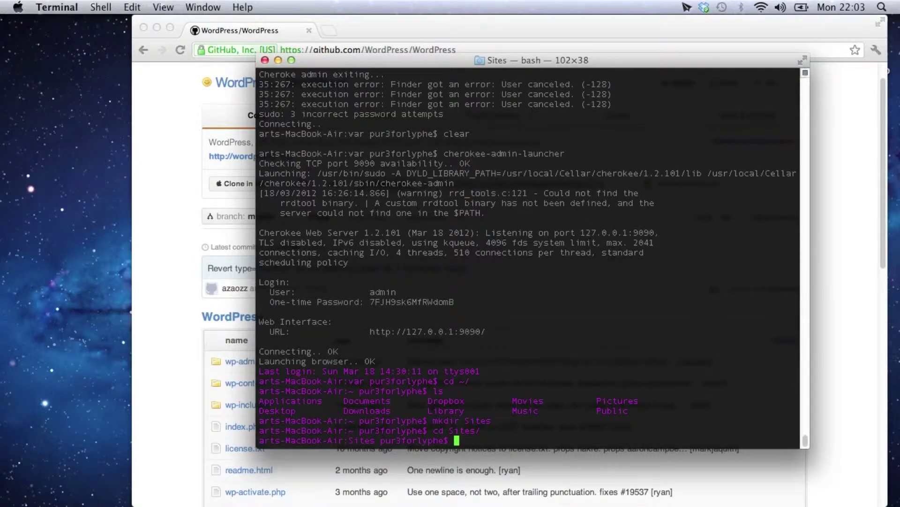
type("git clone")
Clone the WordPress repository from the pasted git URL into Sites.
type("git://github.com/WordPress/WordPress.git")
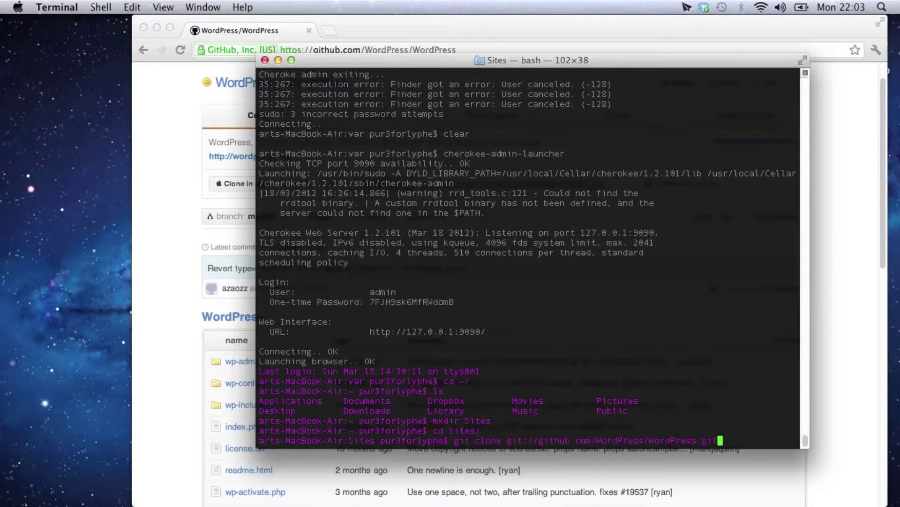
key("Return")
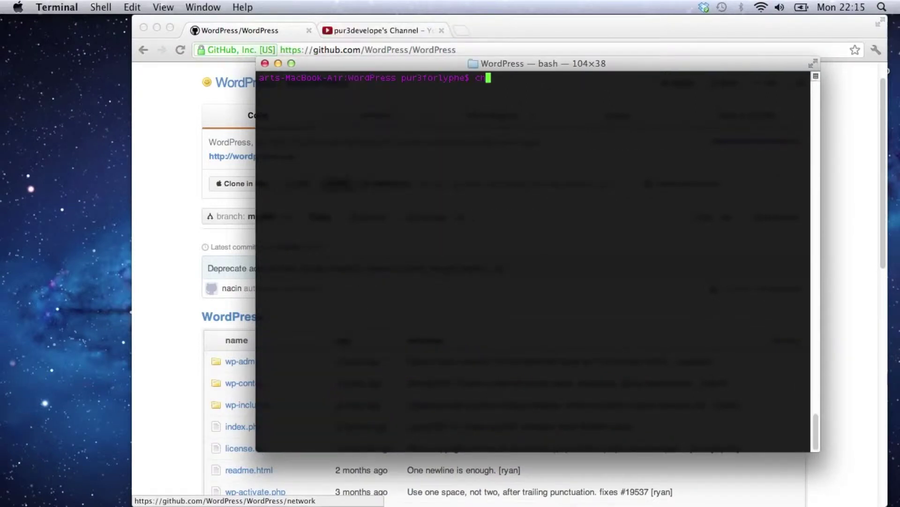
type("erokee-ad")
type("min-launcher")
Run cherokee-admin-launcher with tab completion and authenticate with the root password.
key("Return")
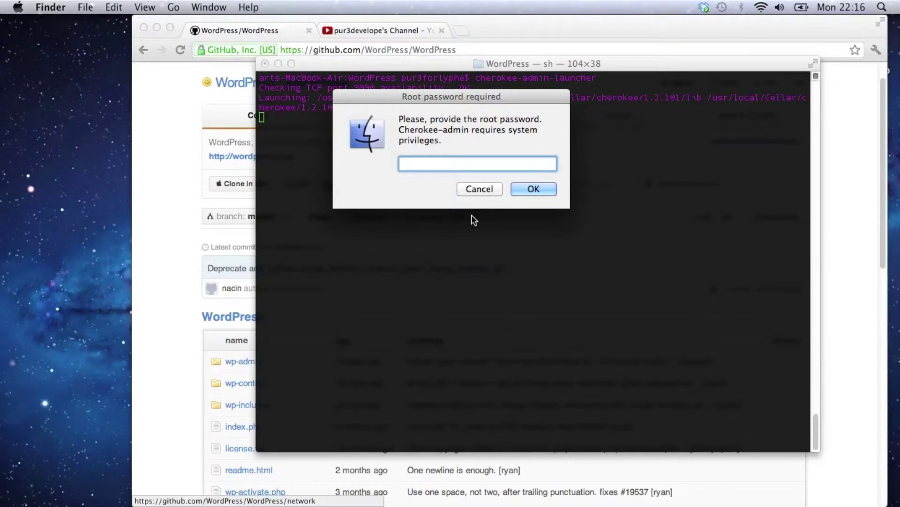
type("password")
key("Return")
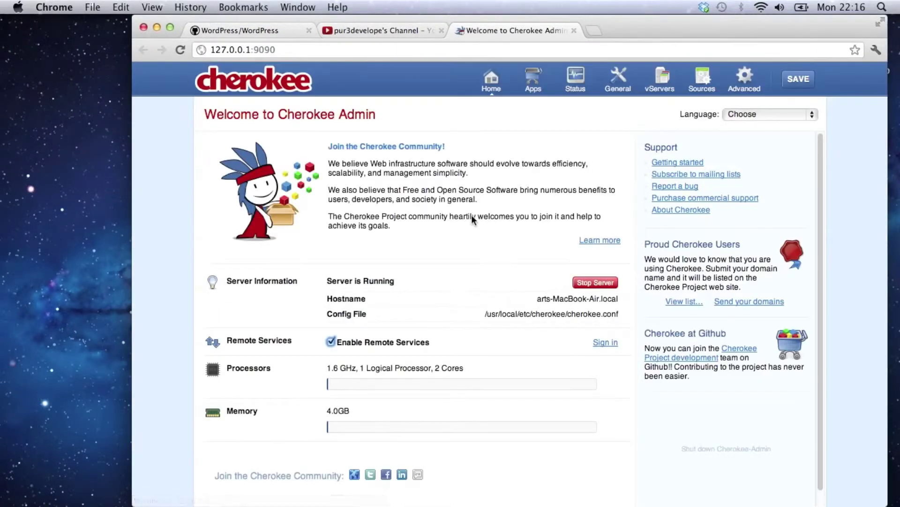
In vServers, add a new virtual server from the Languages > PHP template.
left_click(660, 83)
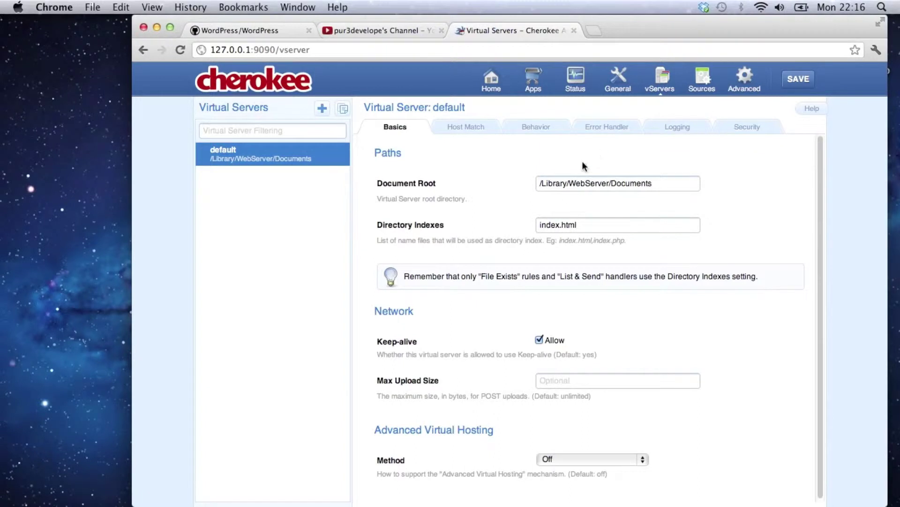
left_click(322, 109)
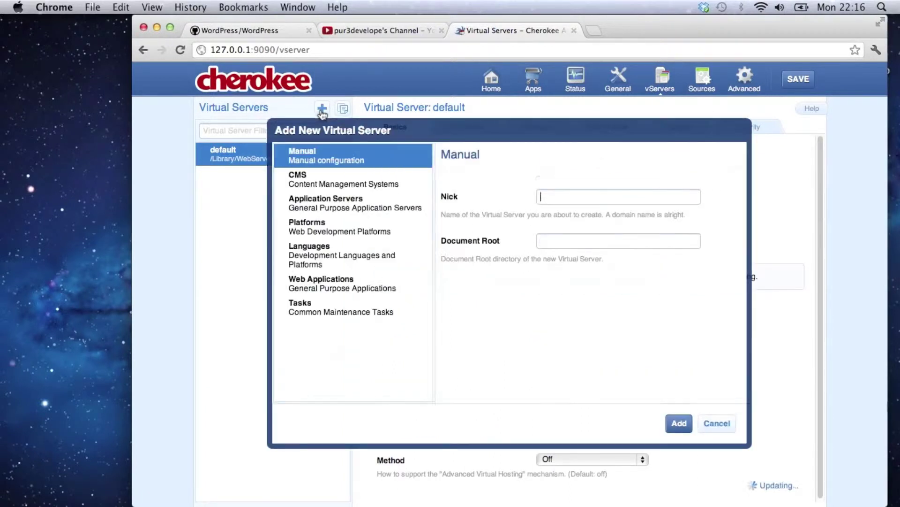
left_click(327, 266)
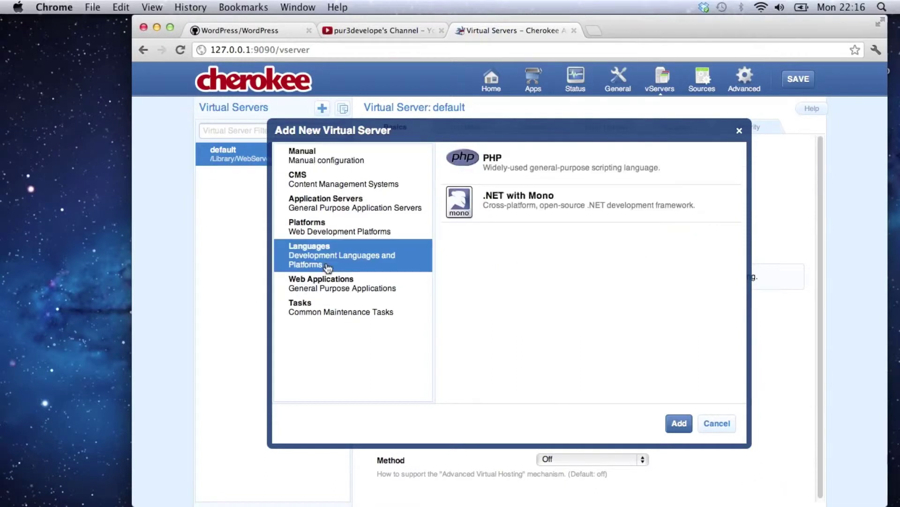
left_click(491, 169)
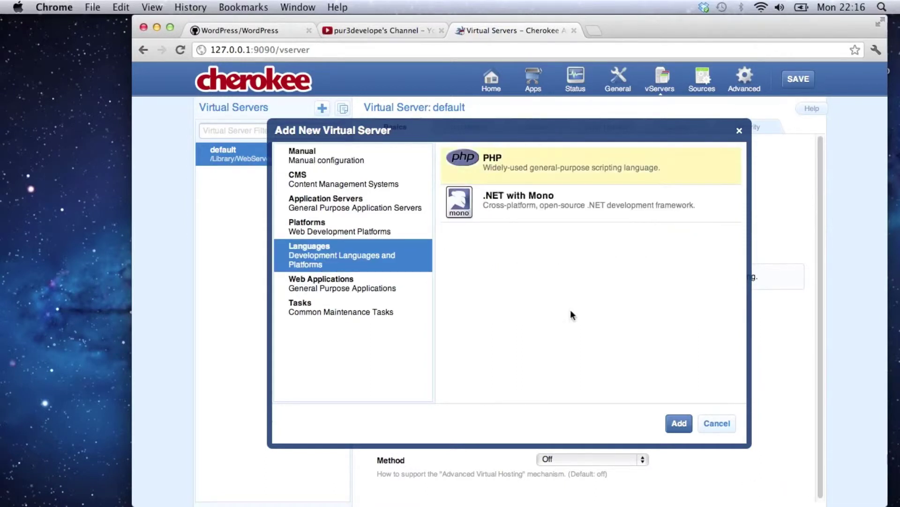
left_click(679, 424)
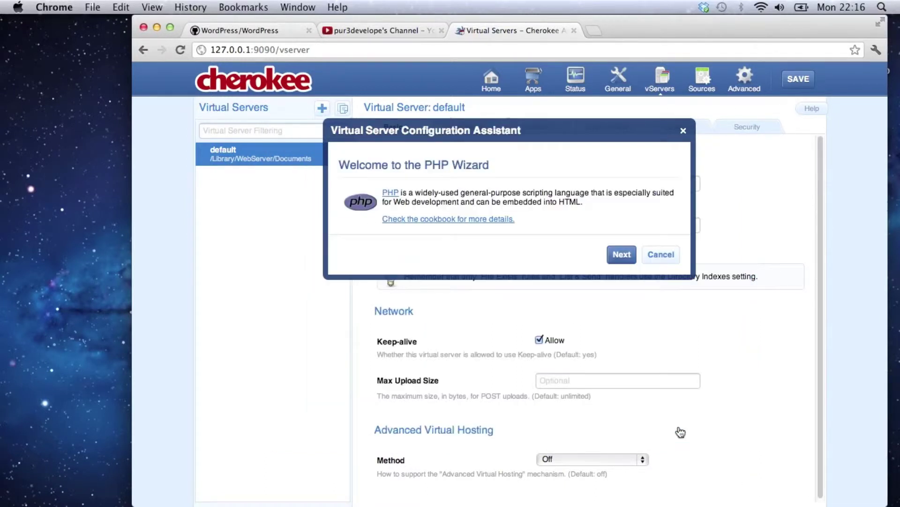
Advance to the Document Root step and clear the default /var/www path.
left_click(622, 254)
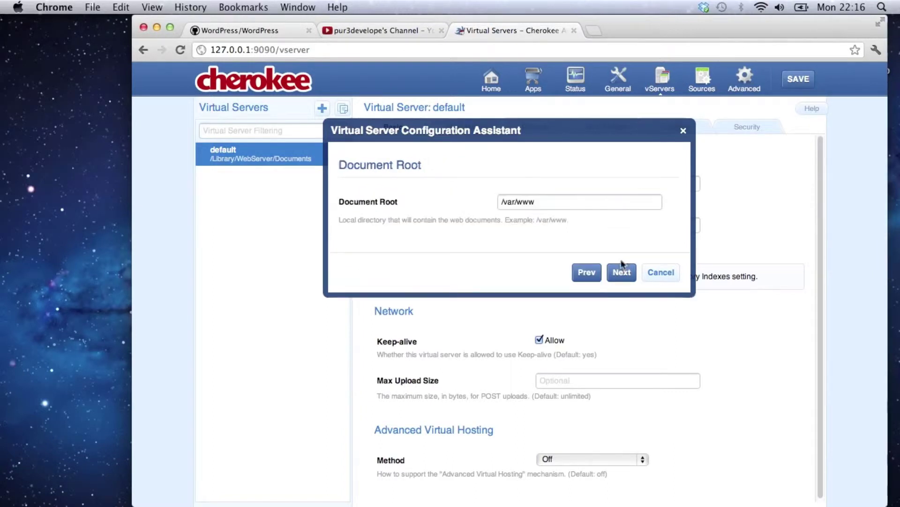
triple_click(534, 195)
key("BackSpace")
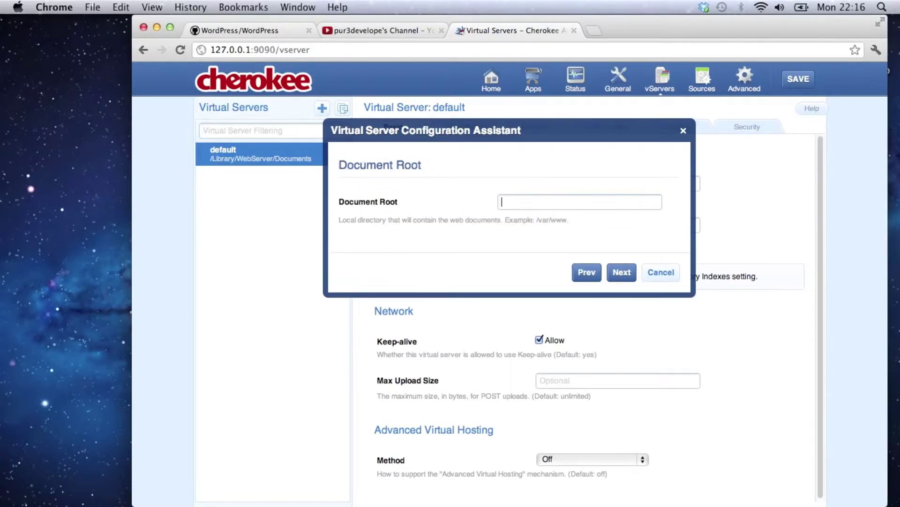
In a new Terminal tab, navigate into ~/Sites/WordPress and list its files.
key("super+Tab")
key("super+Tab")
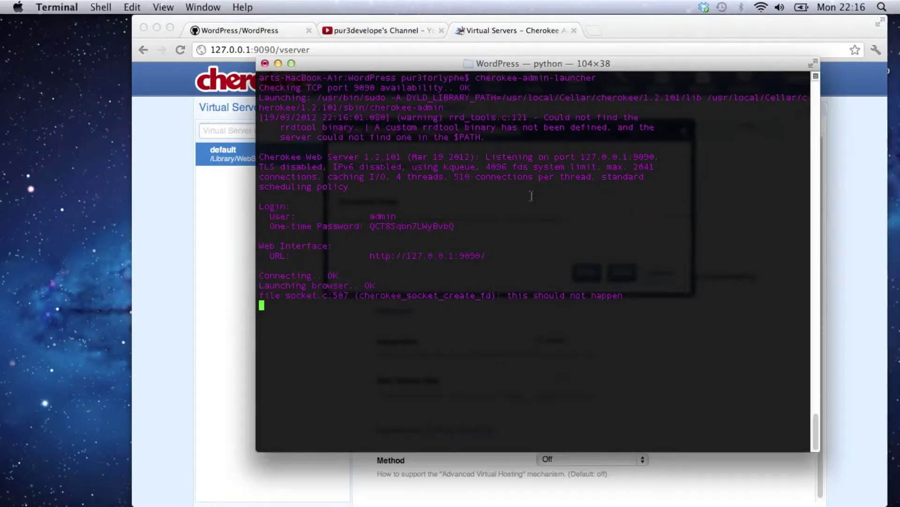
key("super+t")
type("cd")
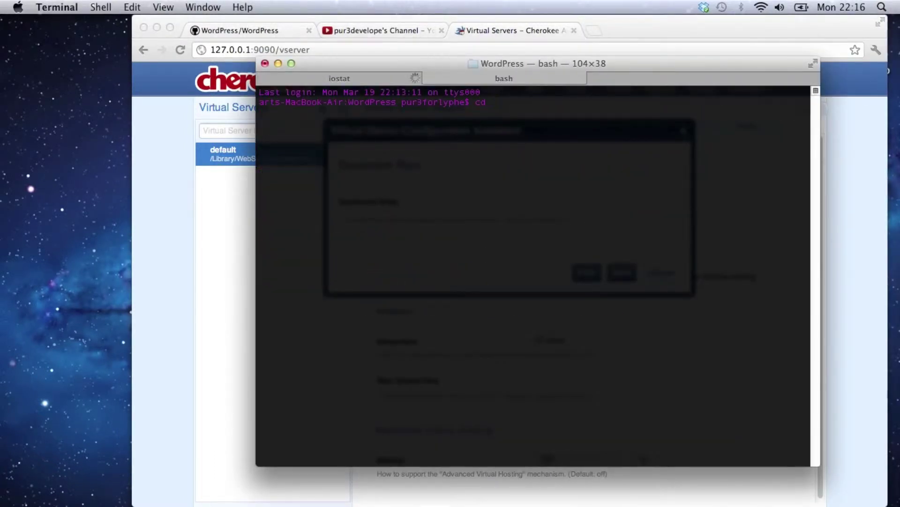
type(" /S")
key("BackSpace")
key("BackSpace")
type("~/")
type("Sites/")
key("Return")
type("ls")
key("Return")
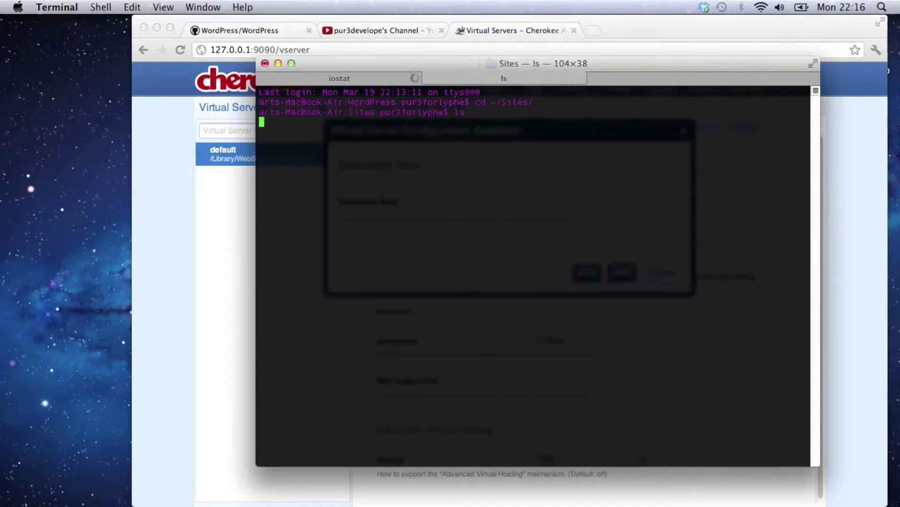
type("cd WordPress/")
key("Return")
type("ls")
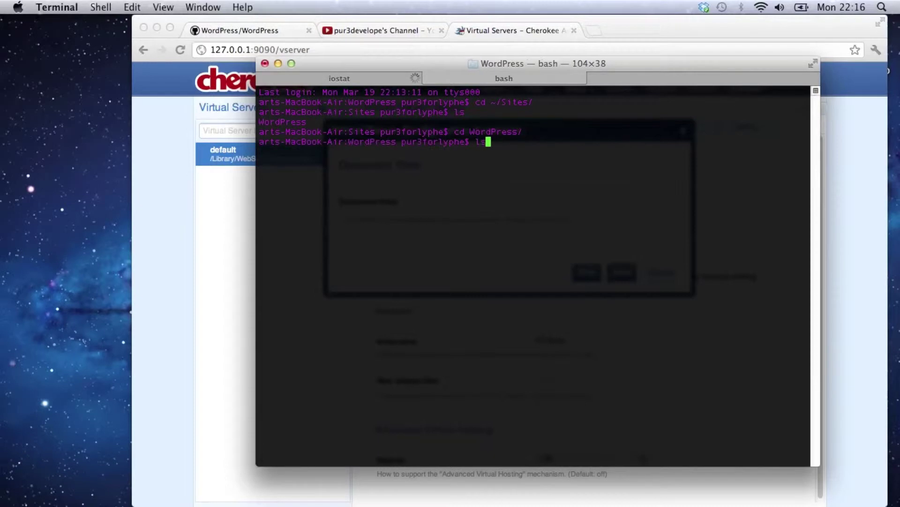
key("Return")
type("pwd")
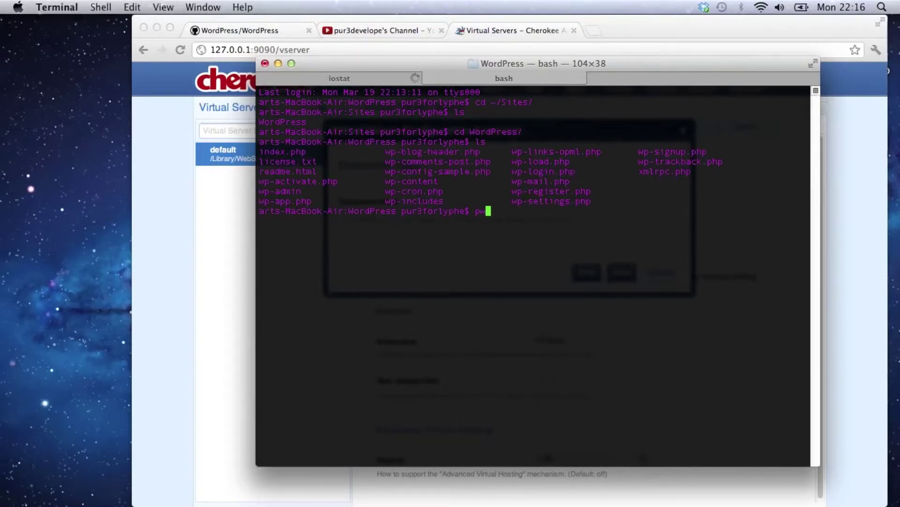
key("Return")
Copy the printed WordPress folder path and switch back to Chrome.
left_click_drag(445, 221, 268, 233)
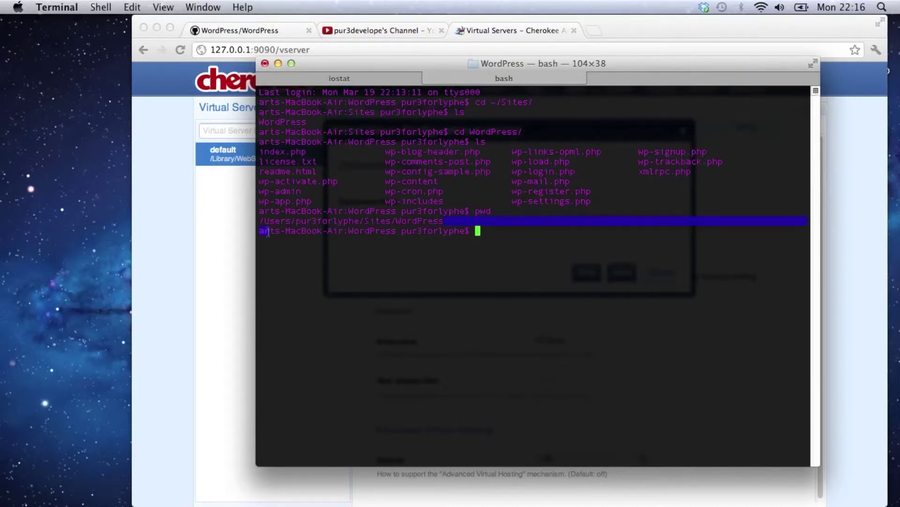
key("super+Tab")
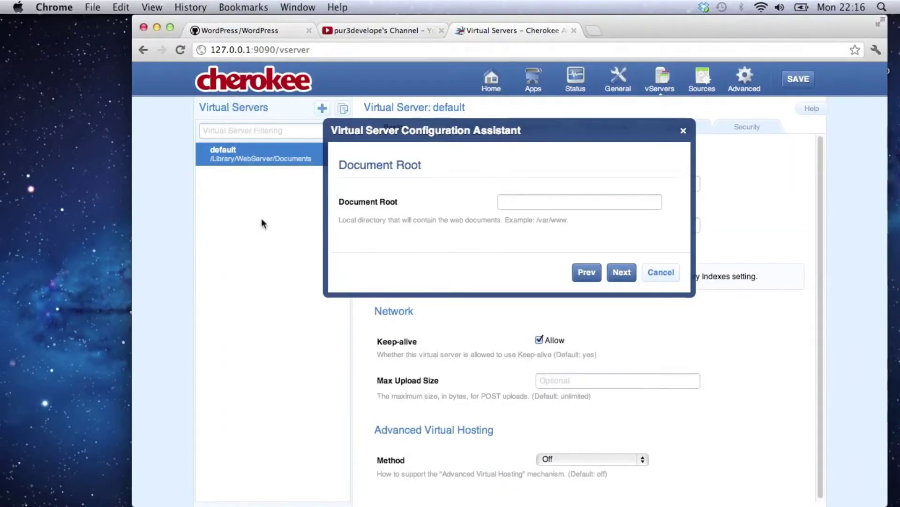
Create the wordpress.dev virtual server rooted at Sites/WordPress, reusing the default server's logs.
type("/Users/pur3forlyphe/Sites/WordPress")
left_click(621, 279)
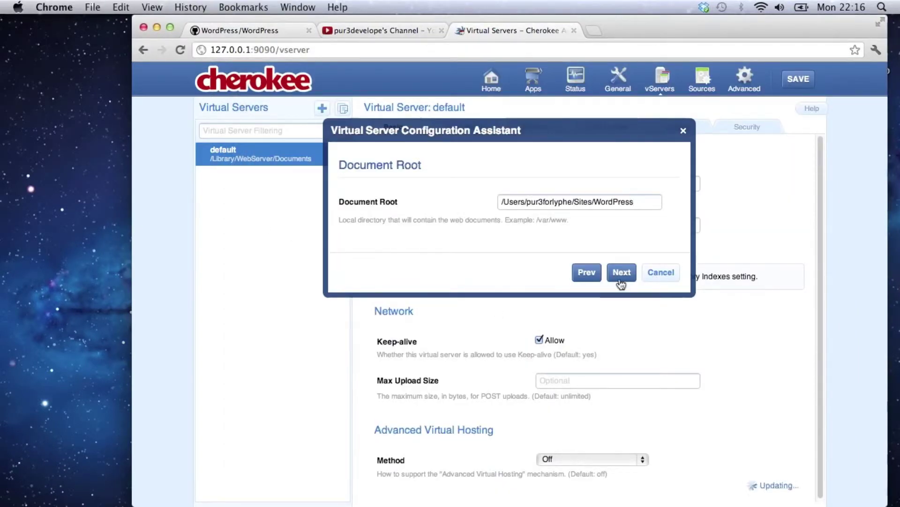
left_click_drag(622, 203, 500, 202)
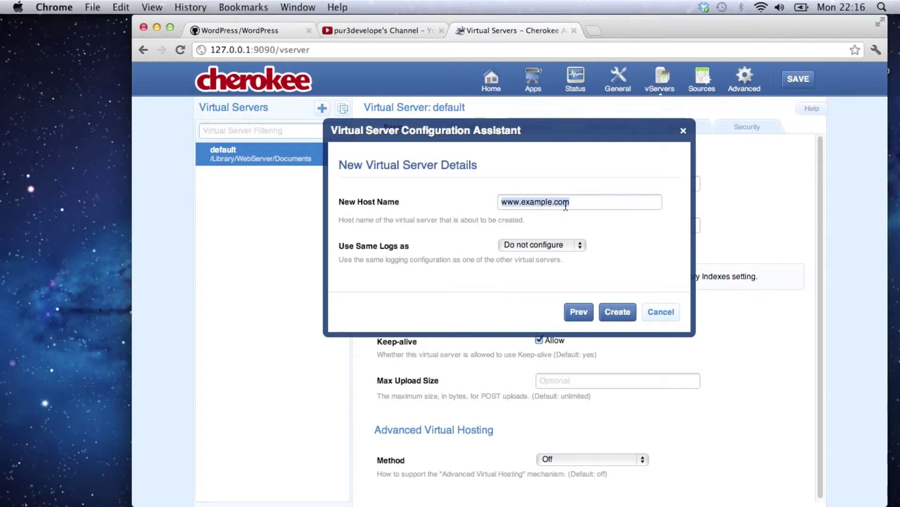
type("wordpress.de")
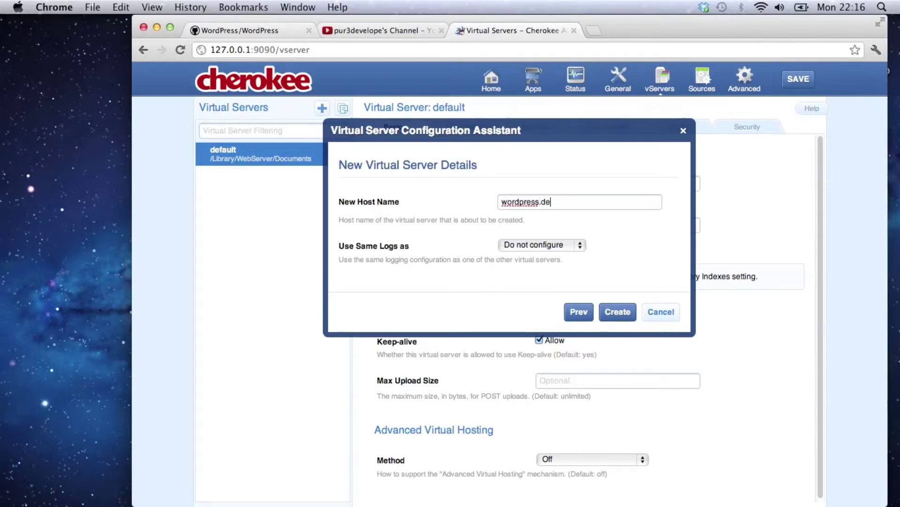
type("v")
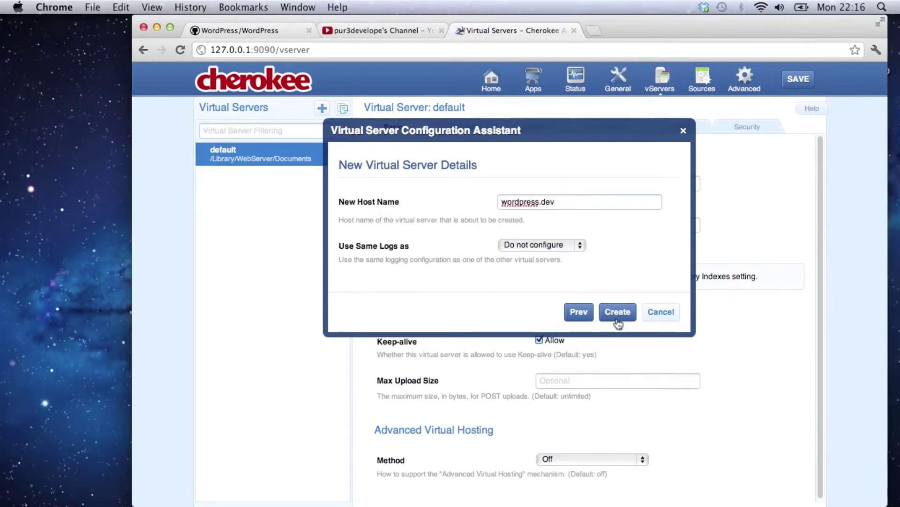
left_click(577, 244)
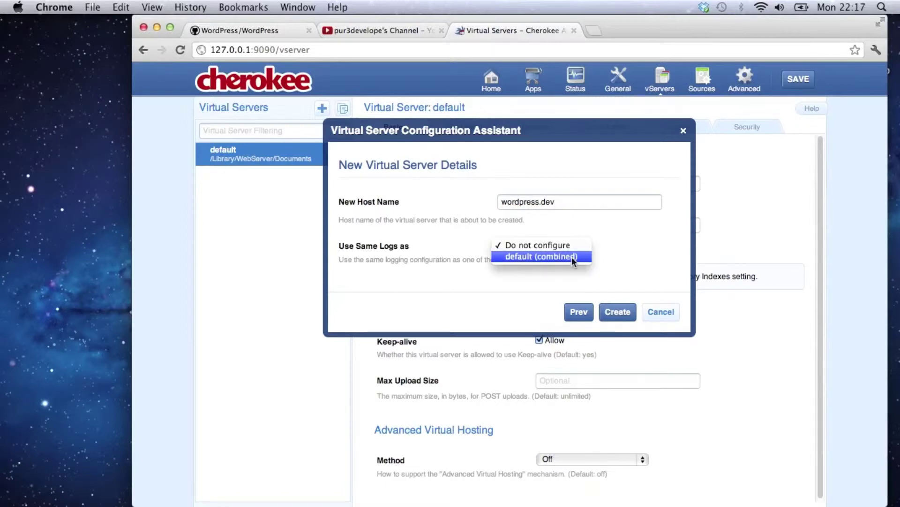
key("Escape")
left_click(572, 259)
left_click(611, 312)
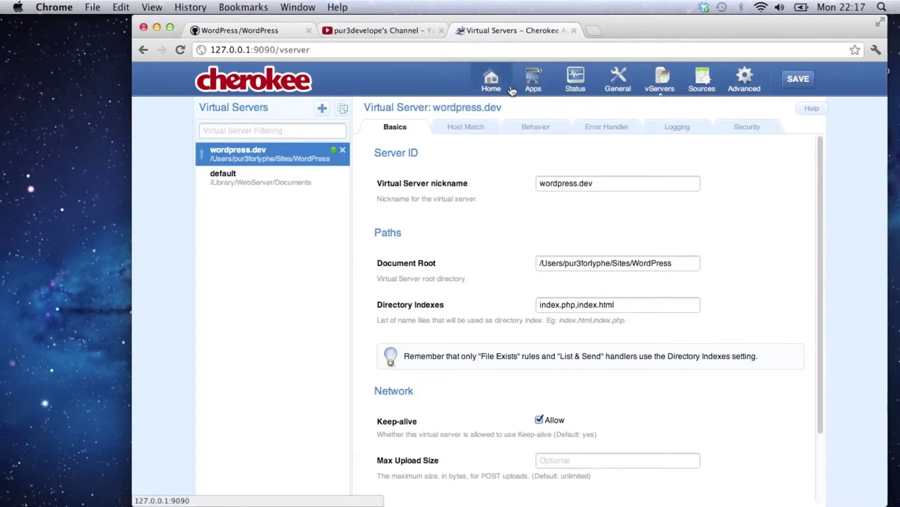
Return to the Cherokee Admin welcome page showing the server running.
left_click(502, 83)
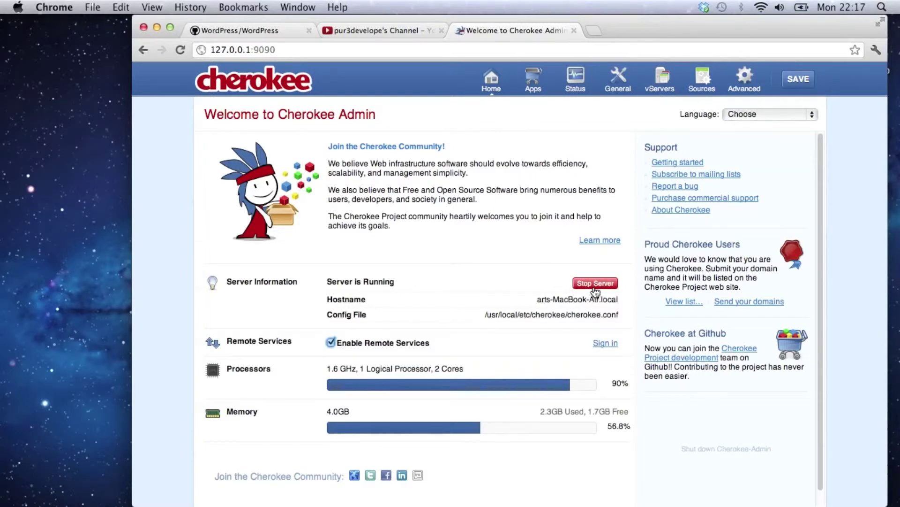
key("super+t")
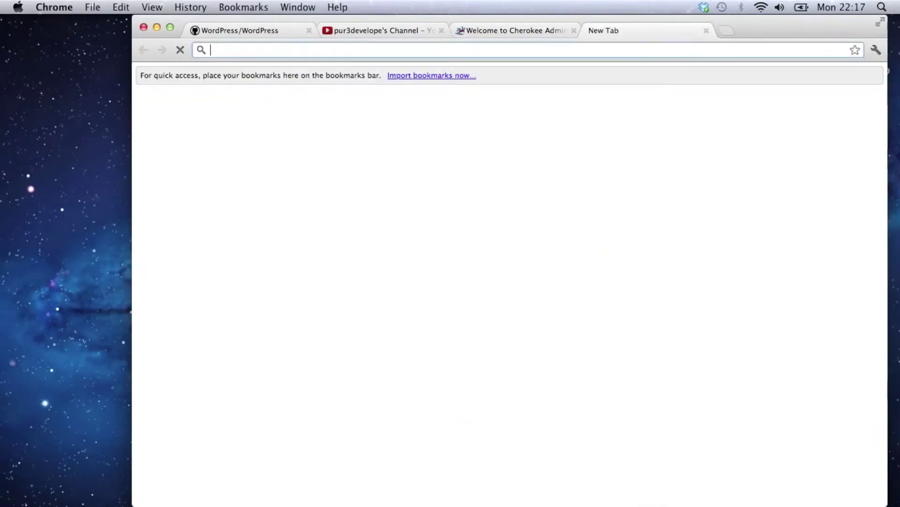
type("p")
key("BackSpace")
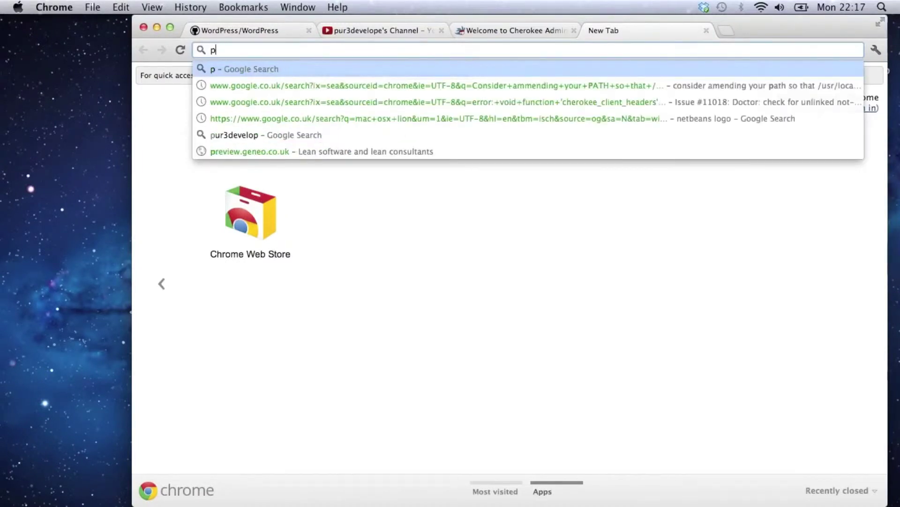
key("BackSpace")
type("wor")
key("BackSpace")
key("BackSpace")
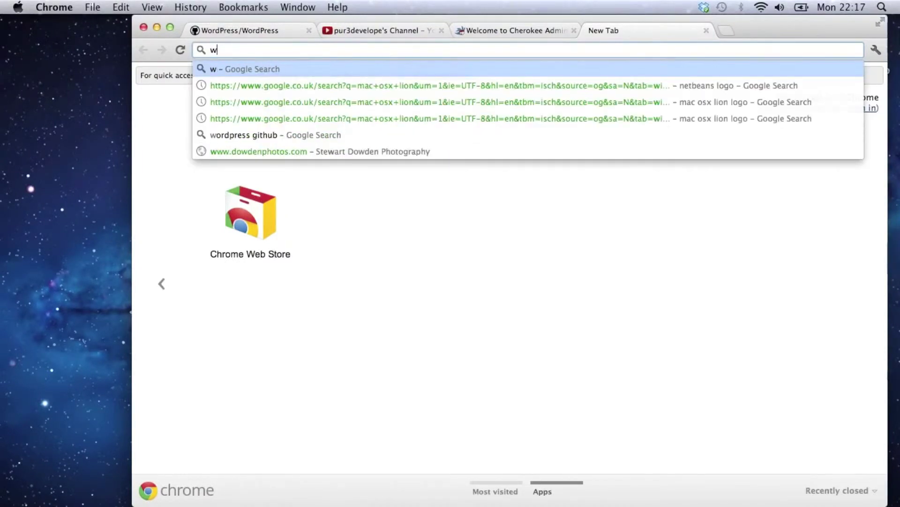
type("or")
key("BackSpace")
key("BackSpace")
key("BackSpace")
type("h")
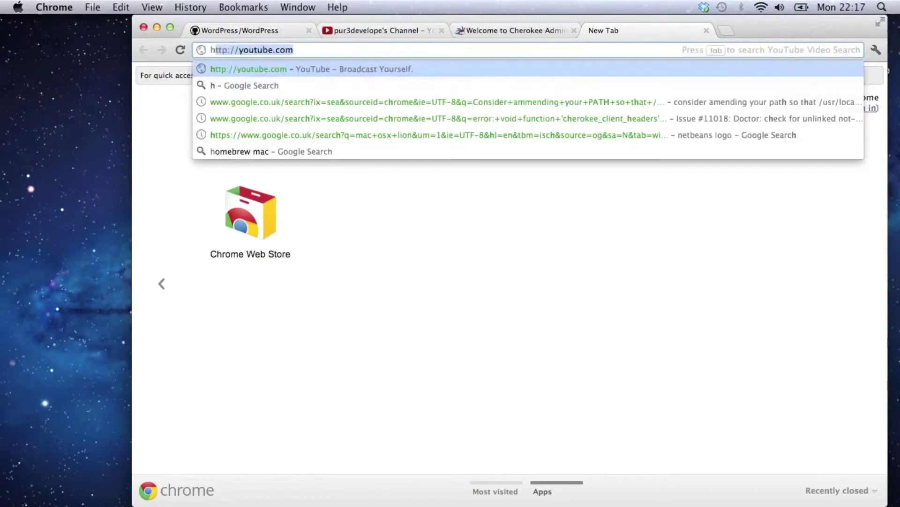
type("tttp")
key("BackSpace")
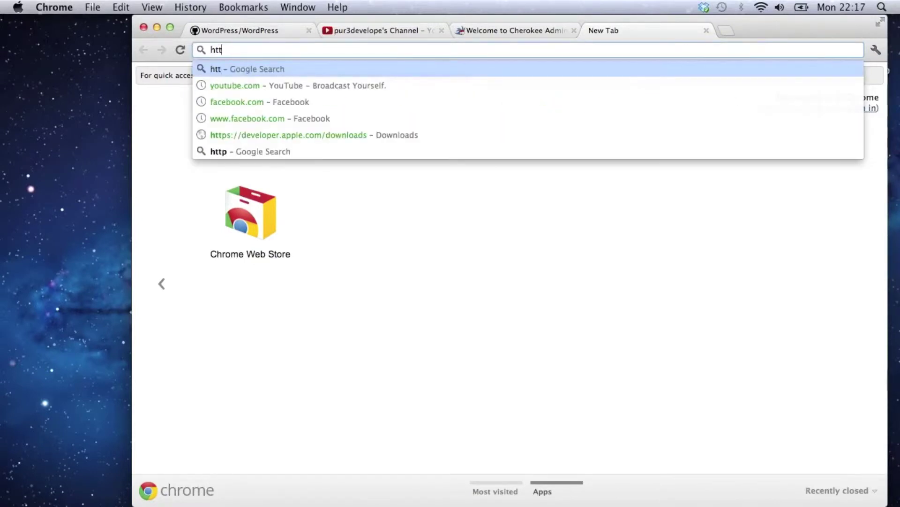
type("p://w")
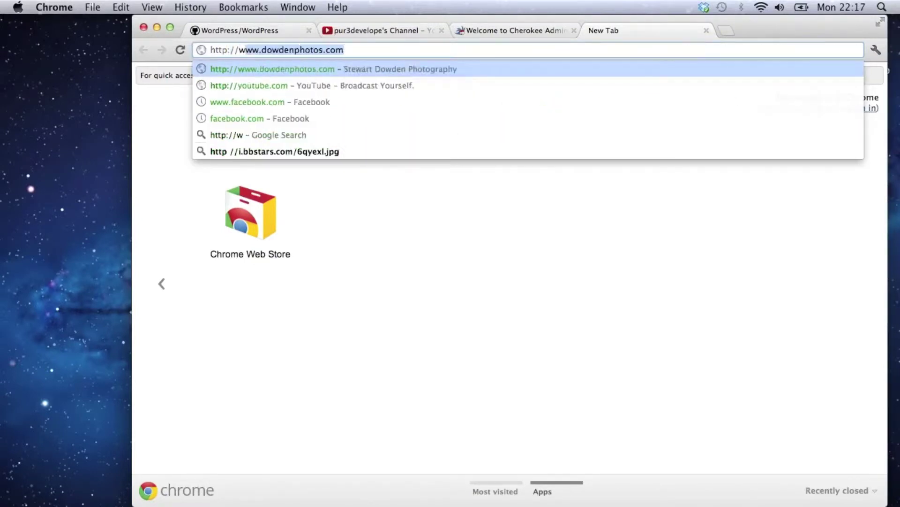
type("ordpress.")
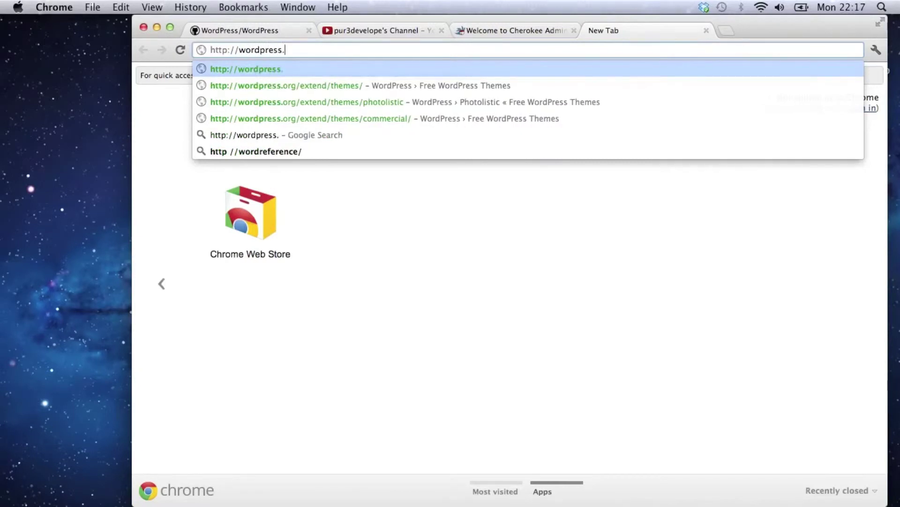
type("dev")
key("Return")
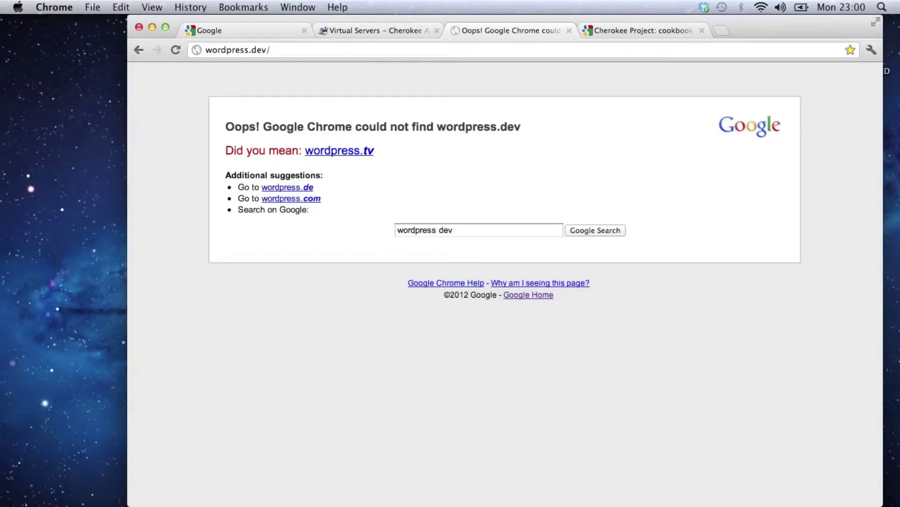
Switch to Terminal and run 'sudo nano /etc/hosts' to reach the password prompt.
key("super+Tab")
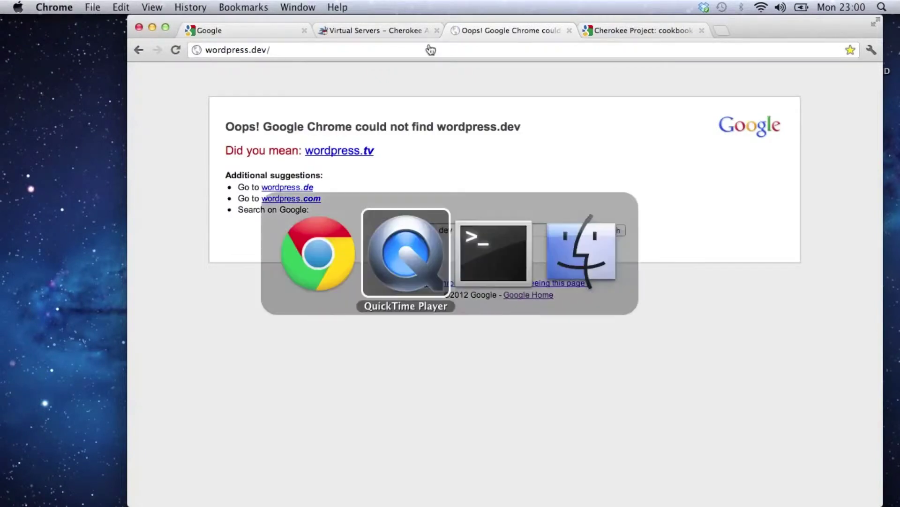
key("super+Tab")
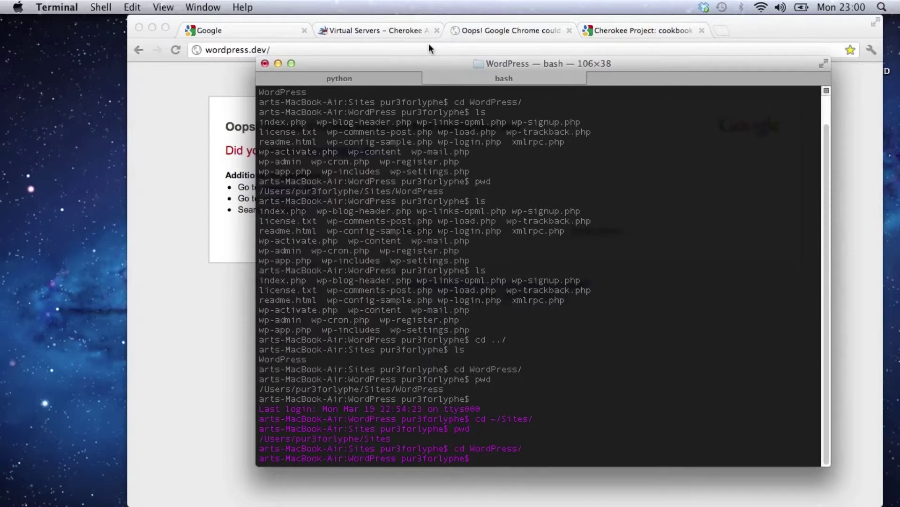
type("sudo nano ")
type("/etc")
type("/")
type("host")
key("Tab")
key("Tab")
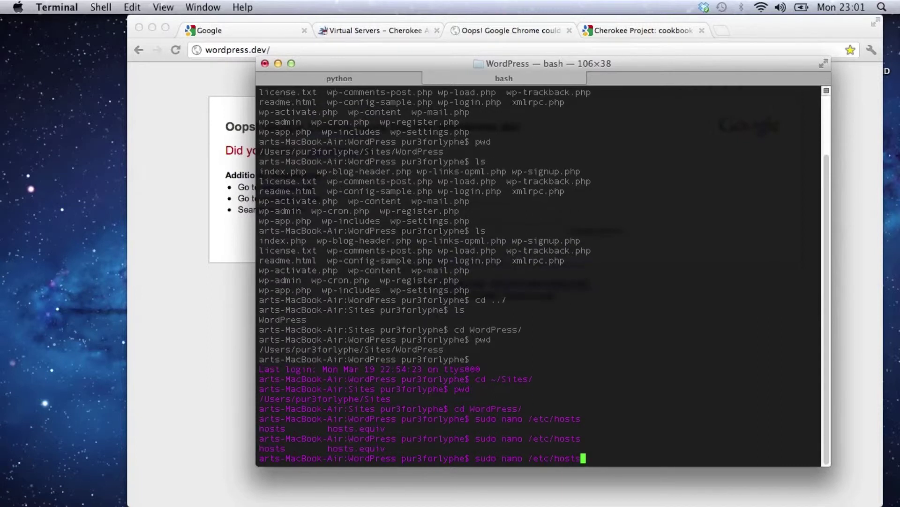
key("Return")
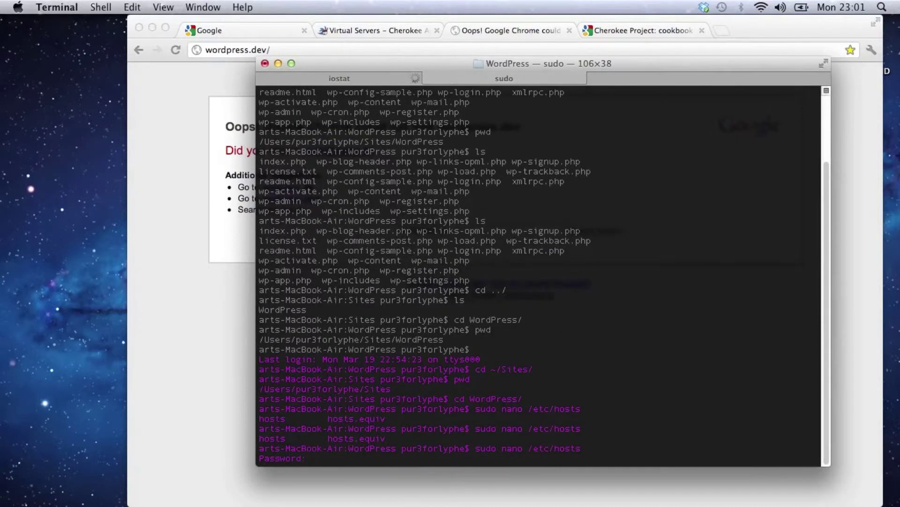
Enter the password and add a '127.0.0.1 wordpress.dev' line below the localhost entries.
key("Return")
key("Down")
key("Down")
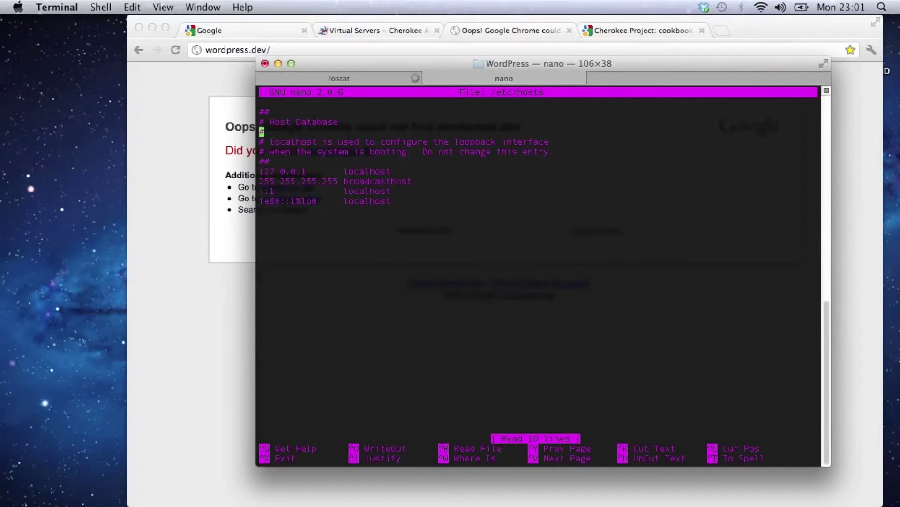
key("Down")
key("Down")
key("Down")
key("Down")
key("Down")
key("Down")
key("Down")
key("Down")
key("Return")
type("12")
type("7.0")
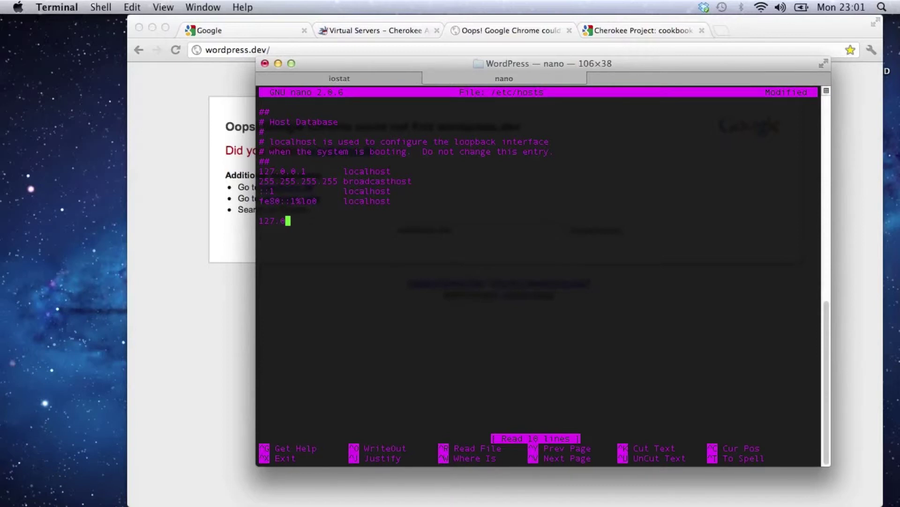
type(".0.1")
key("Tab")
type("wordpre")
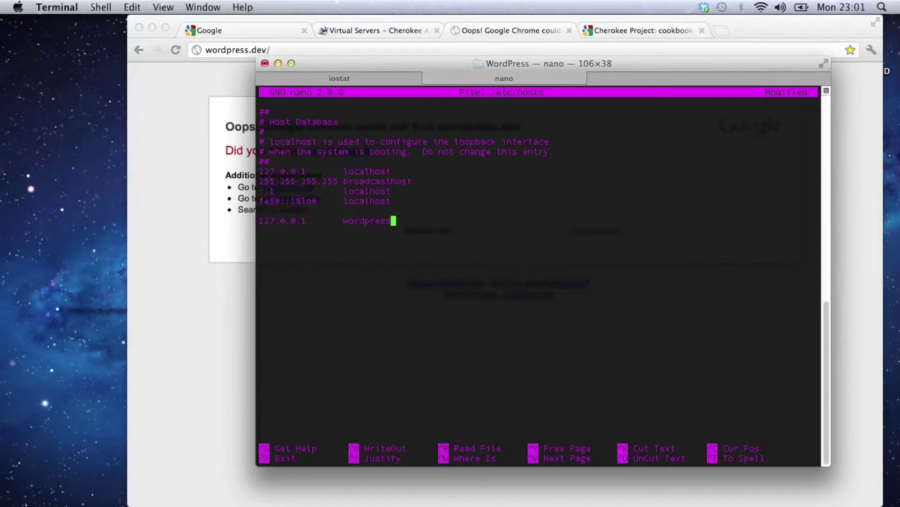
type(".dev")
Save /etc/hosts and exit nano back to the shell.
key("ctrl+o")
key("Return")
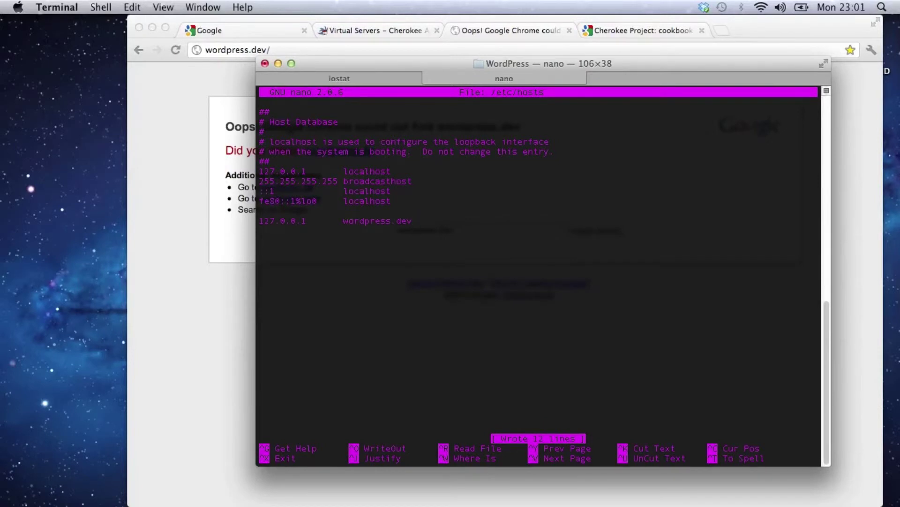
key("ctrl+x")
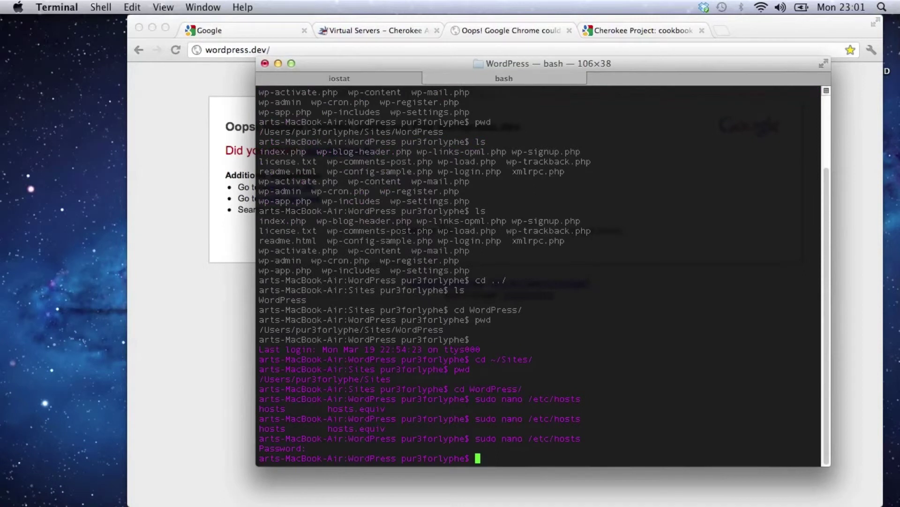
Reload wordpress.dev in Chrome to reach WordPress's missing wp-config.php notice.
left_click(220, 192)
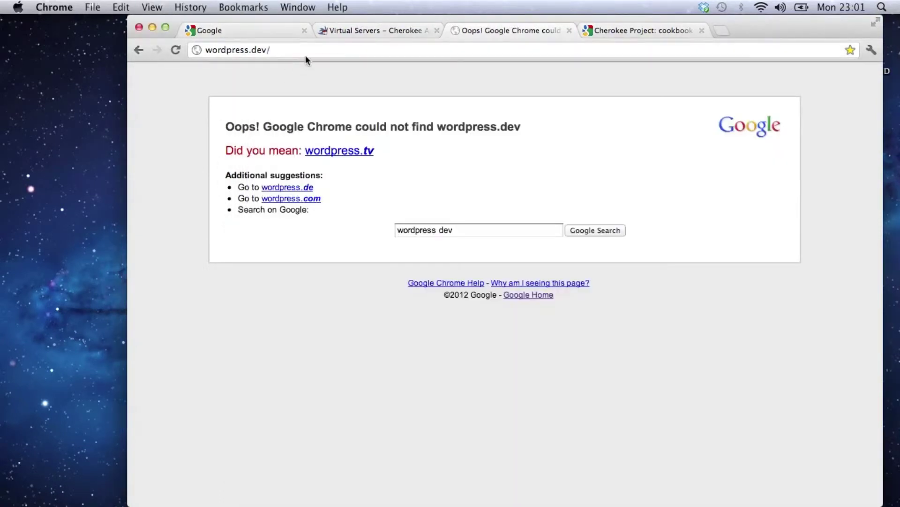
key("super+r")
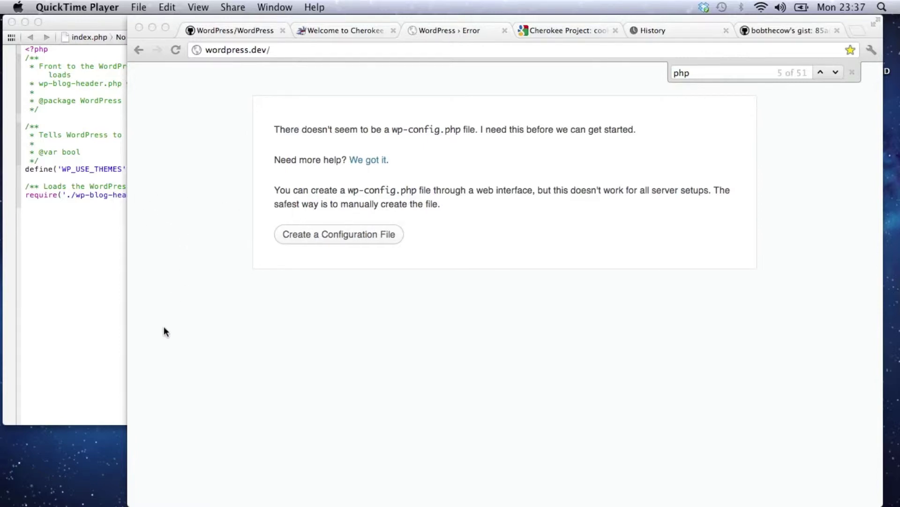
Add phpInfo(); and exit; lines under the opening <?php tag in index.php and save.
left_click(82, 286)
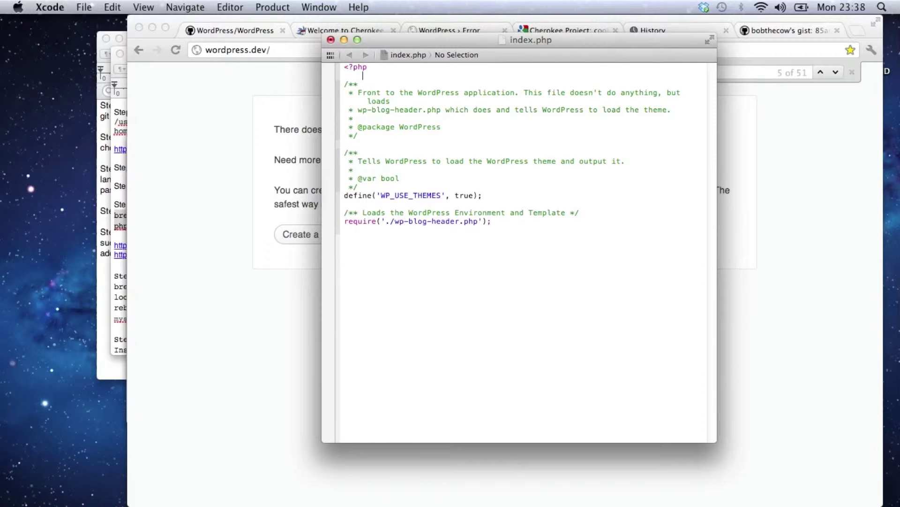
type("phpin")
type("fo()")
key("BackSpace")
type("I")
left_click(395, 76)
type("loads")
key("BackSpace")
key("BackSpace")
key("BackSpace")
key("BackSpace")
key("BackSpace")
type(";")
key("Return")
type("exit")
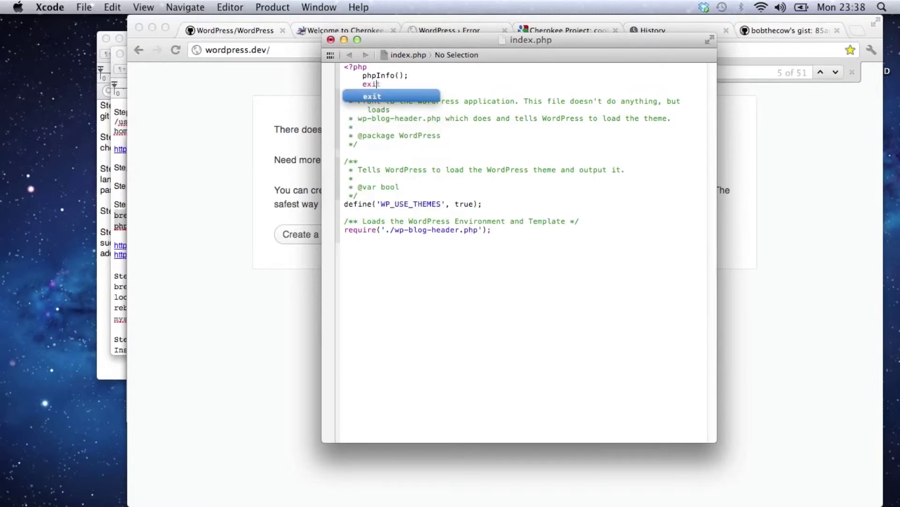
key("super+s")
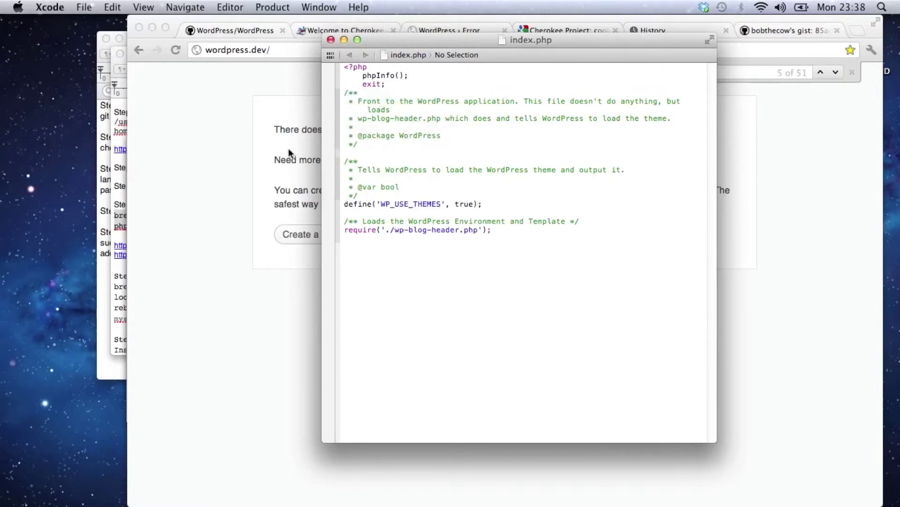
Reload wordpress.dev to show PHP info and copy the loaded config path /usr/local/etc/php.ini.
left_click(279, 193)
key("super+r")
scroll(280, 185, "down", 2)
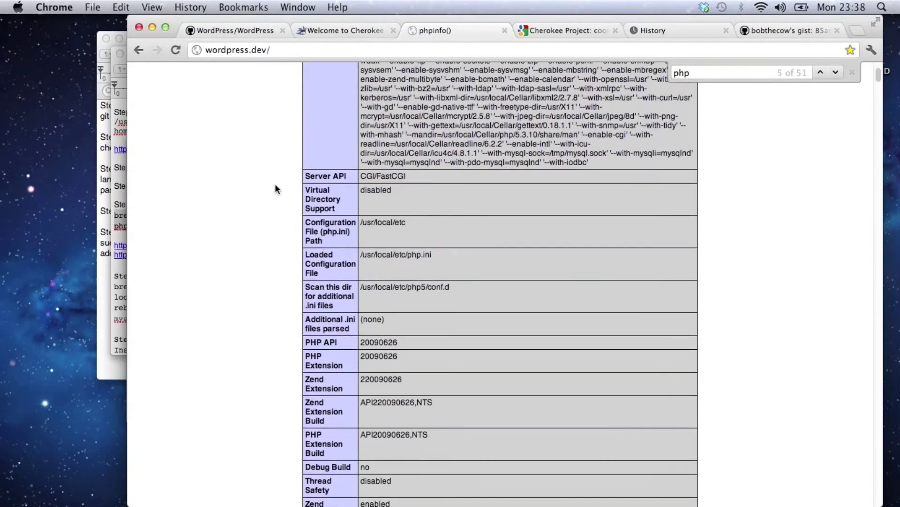
scroll(279, 176, "down", 5)
scroll(279, 167, "down", 3)
scroll(278, 167, "up", 10)
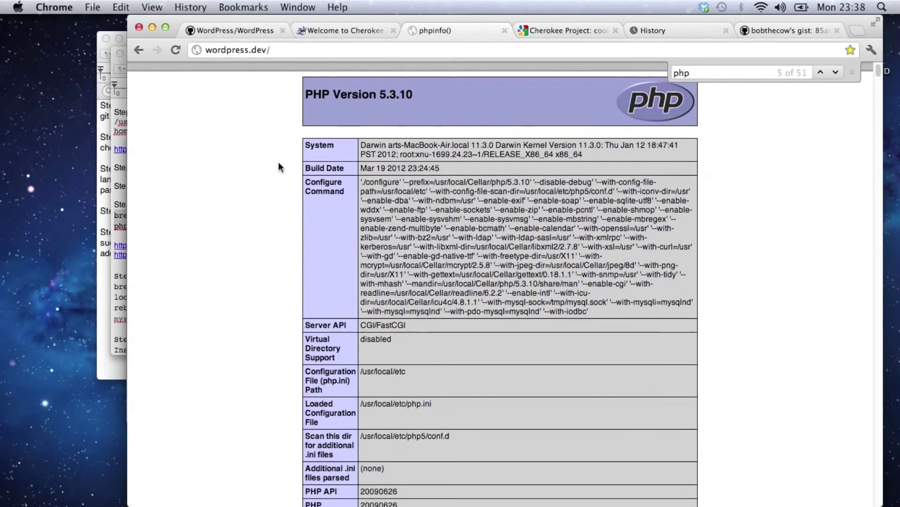
scroll(295, 356, "down", 3)
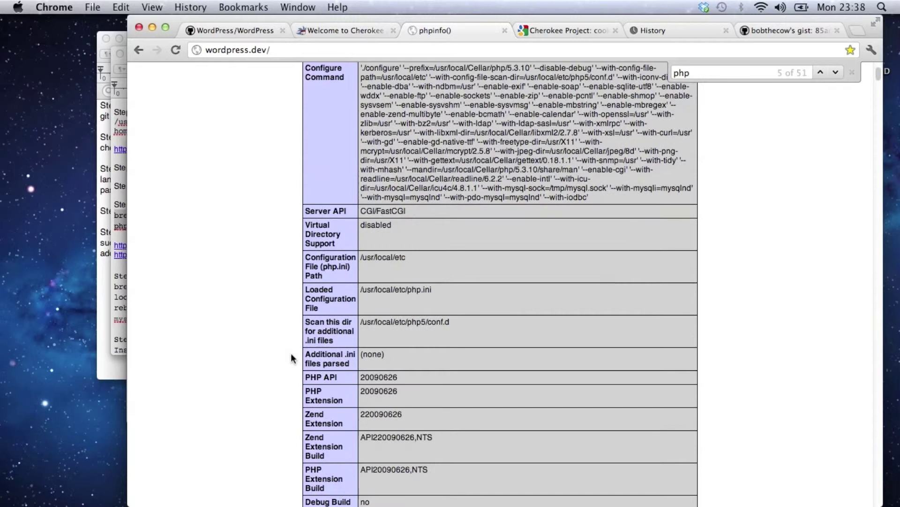
scroll(291, 358, "down", 2)
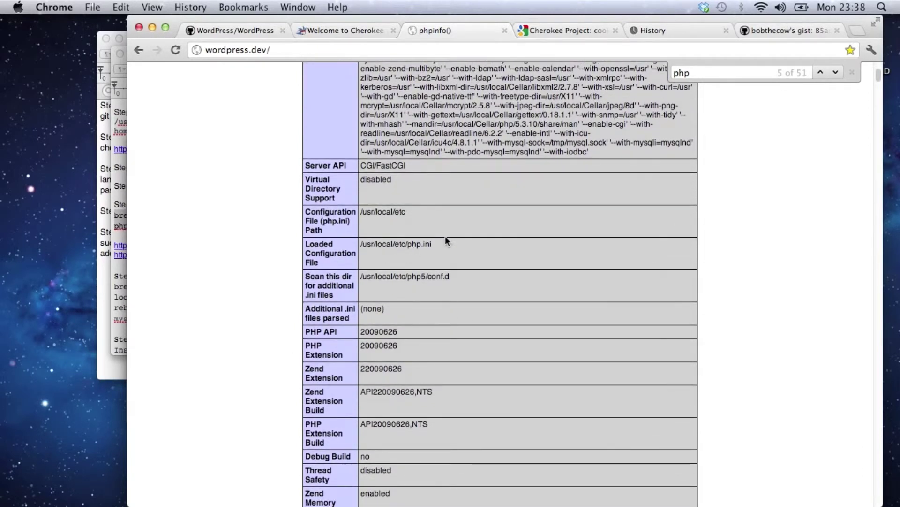
left_click_drag(450, 241, 361, 243)
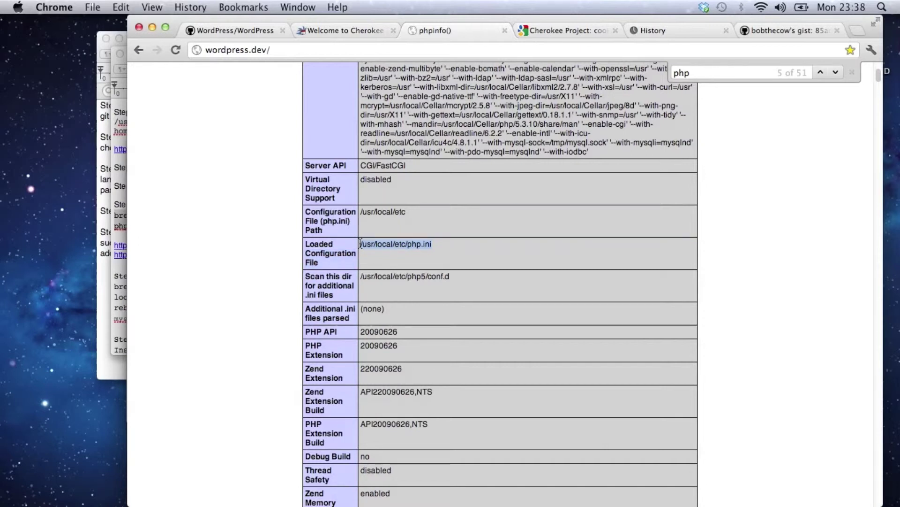
key("super+c")
Open /usr/local/etc/php.ini in nano with sudo from the Terminal.
key("super+Tab")
key("super+Tab")
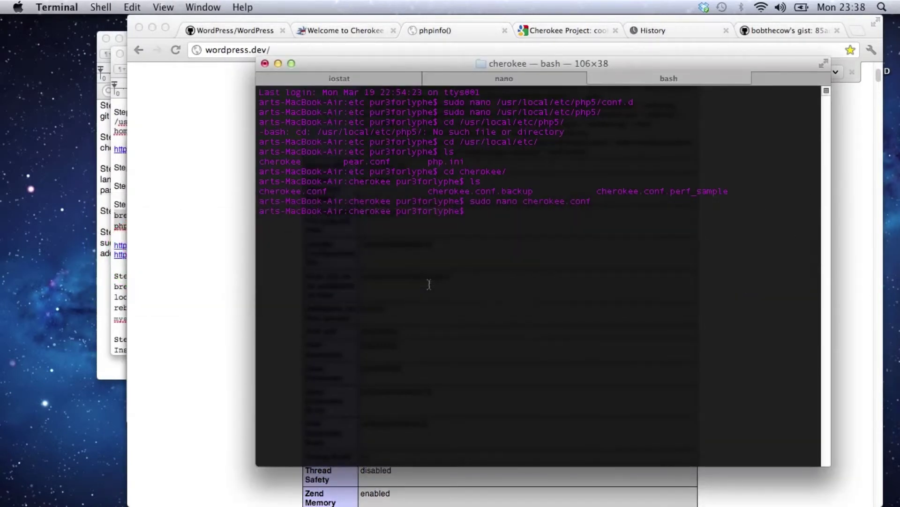
type("sudo nano")
key("super+v")
key("Return")
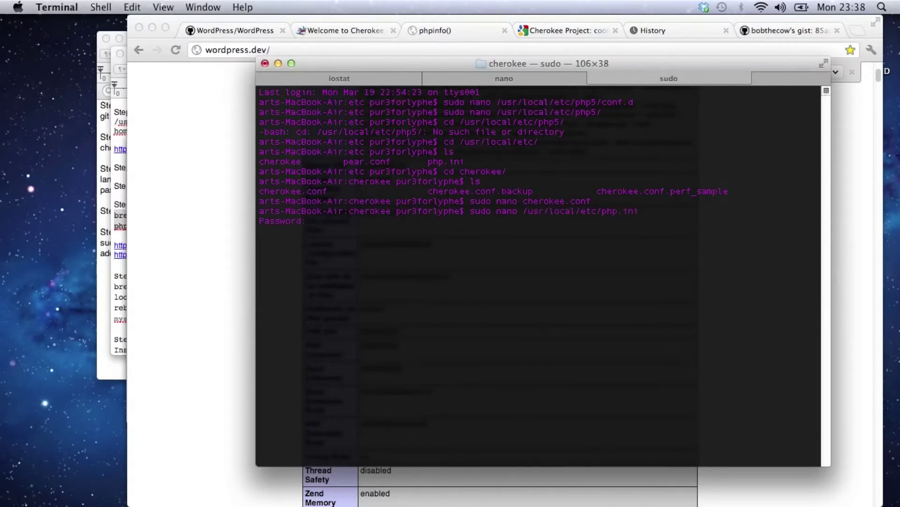
key("Return")
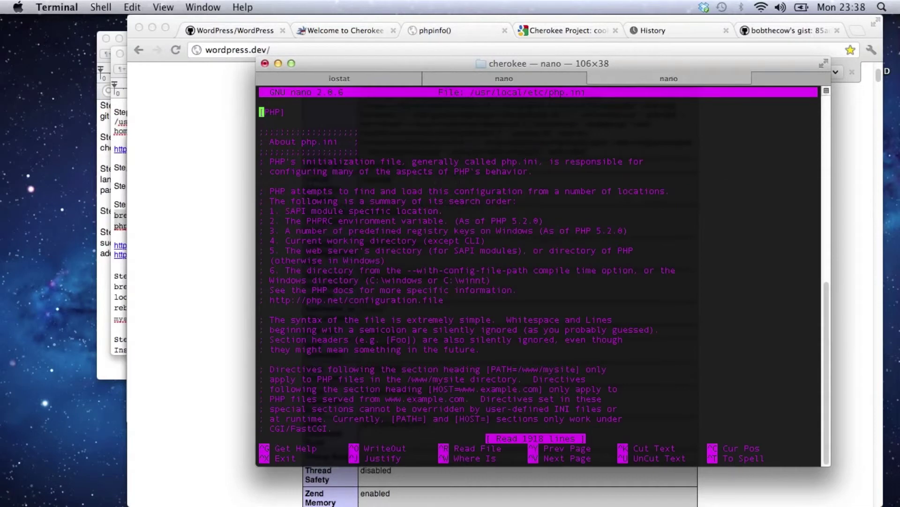
key("Down")
key("Down")
key("Down")
key("ctrl+k")
key("ctrl+u")
Search 'mysql', enable the php_mysql and php_mysqli extension lines, and save php.ini.
key("ctrl+w")
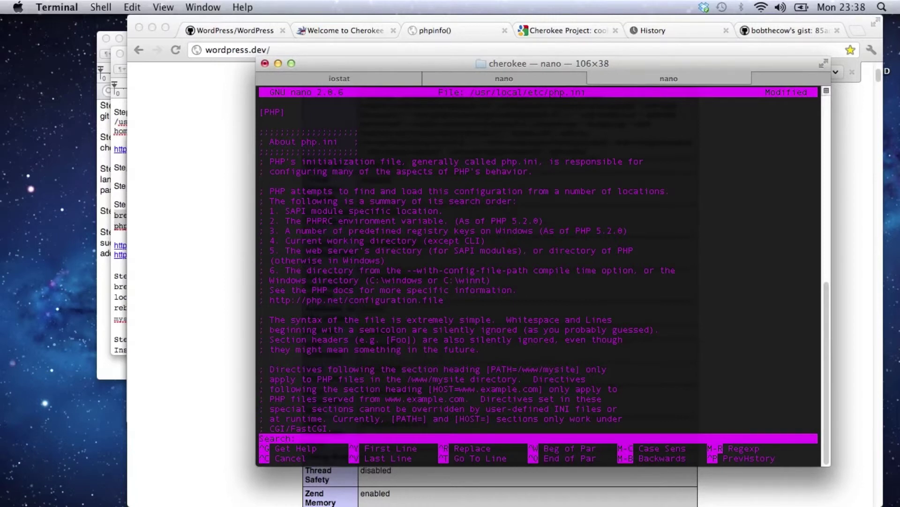
type("mysql")
key("Return")
key("Down")
key("Down")
key("Up")
key("Up")
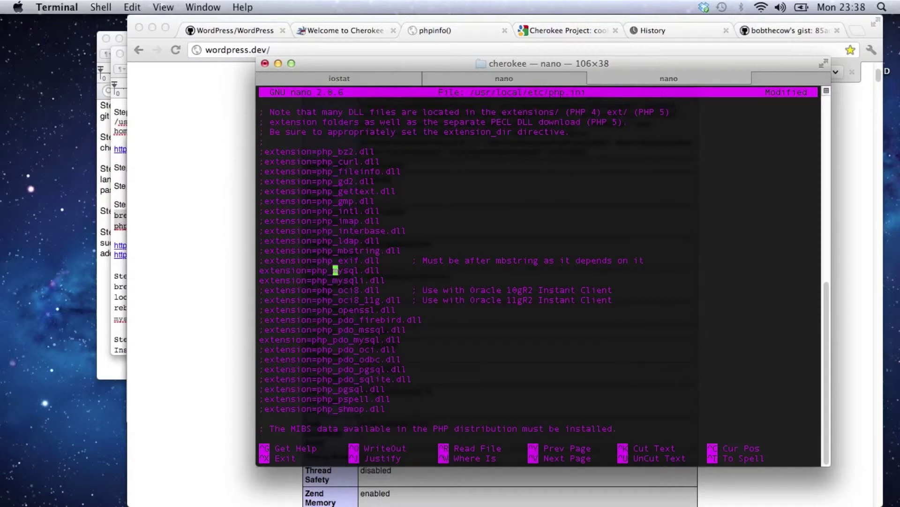
key("Down")
key("ctrl+x")
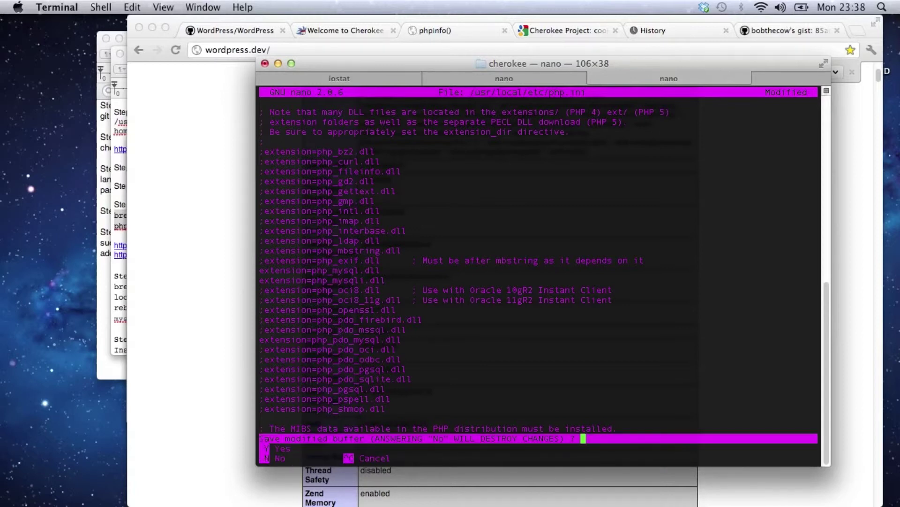
key("y")
key("Return")
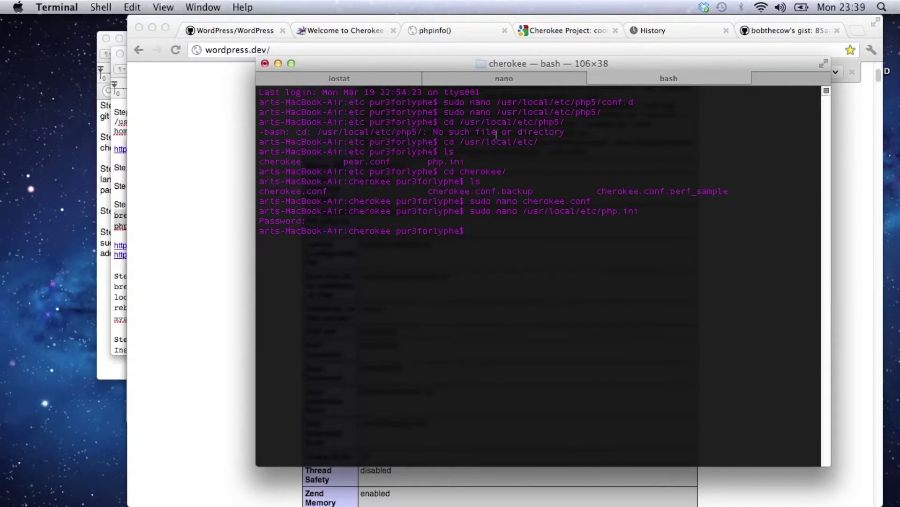
Stop the Cherokee server from the admin home page and return to the phpinfo() page.
left_click(353, 27)
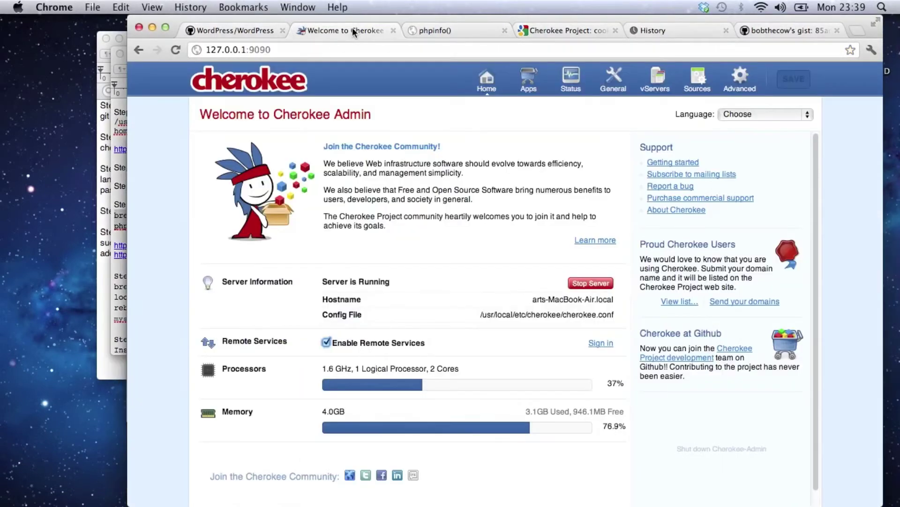
left_click(599, 279)
left_click(436, 31)
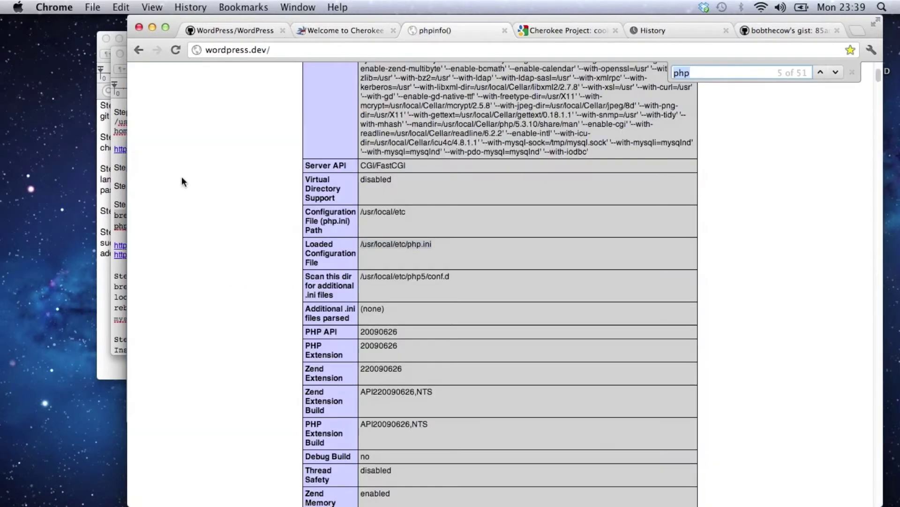
Remove the phpInfo(); and exit; lines from index.php in Xcode and quit the editor.
left_click(117, 206)
left_click(111, 185)
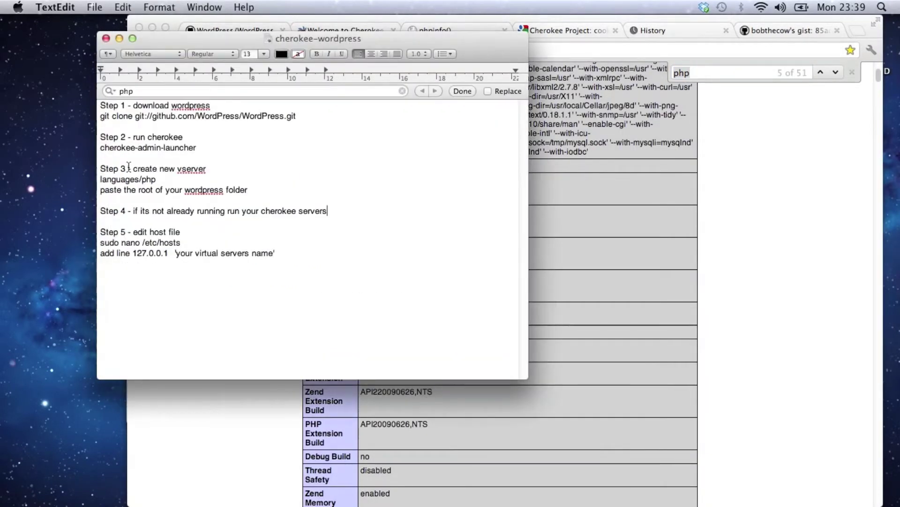
key("super+Tab")
key("super+Tab")
key("super+Tab")
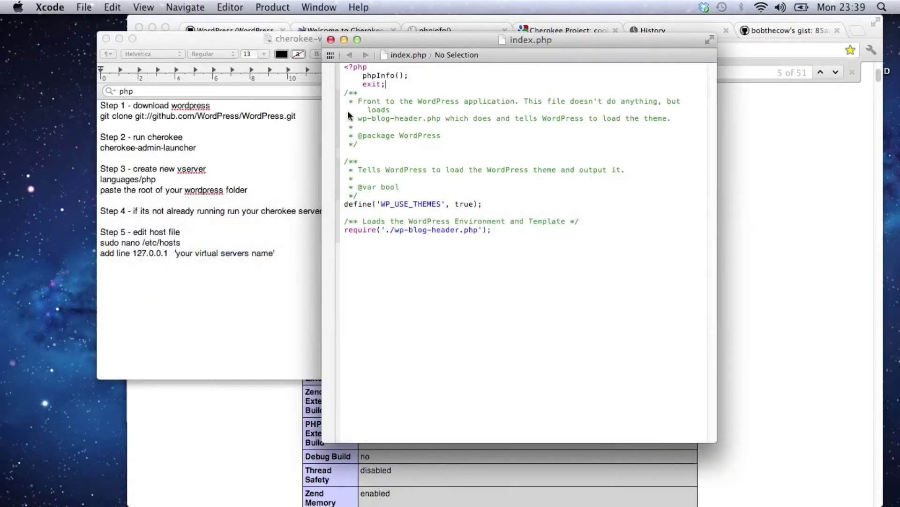
key("shift+Up")
key("shift+Up")
key("BackSpace")
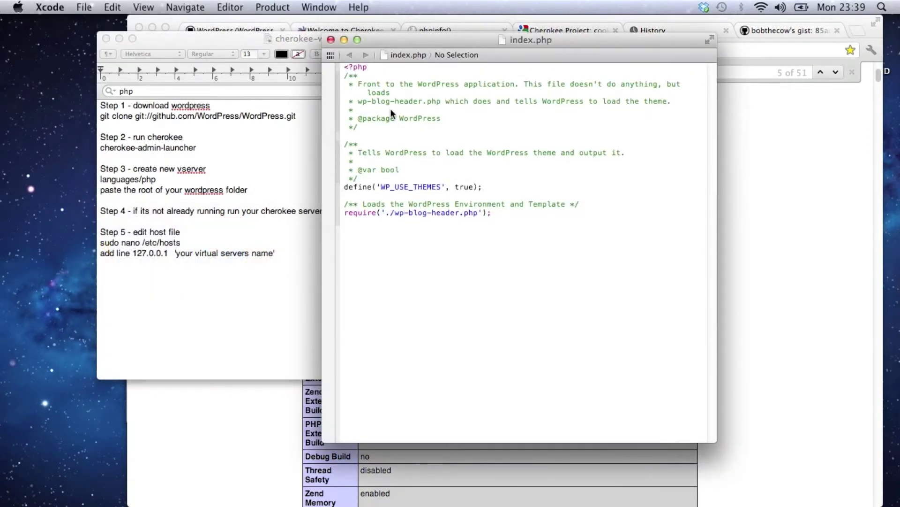
key("super+q")
Reload wordpress.dev and start the WordPress setup wizard up to the database connection form.
left_click(717, 183)
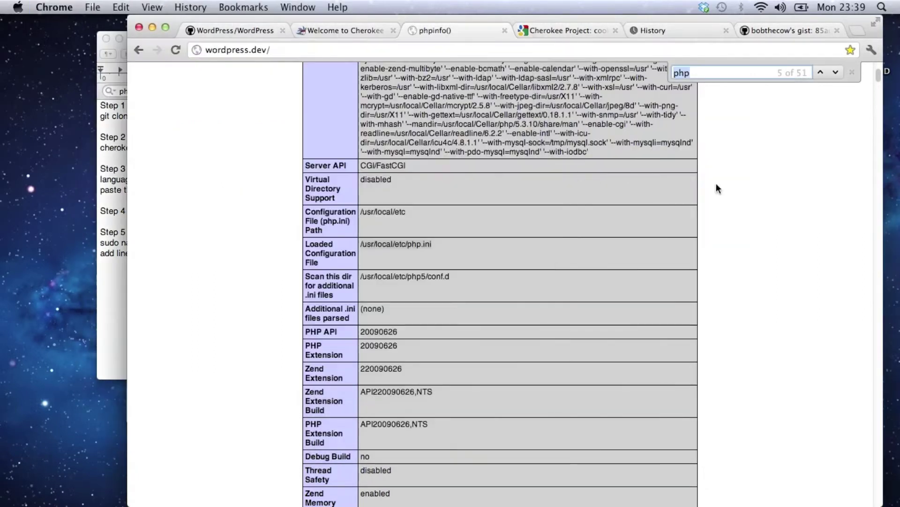
key("super+r")
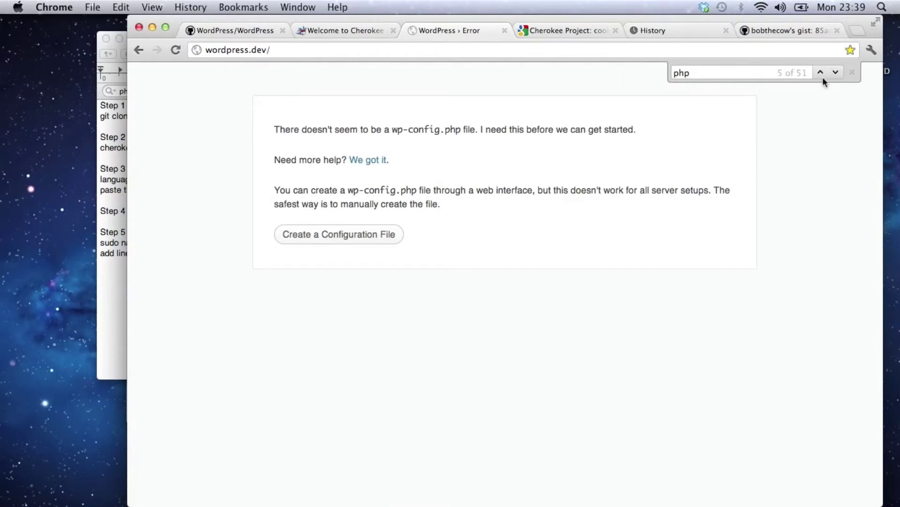
left_click(853, 72)
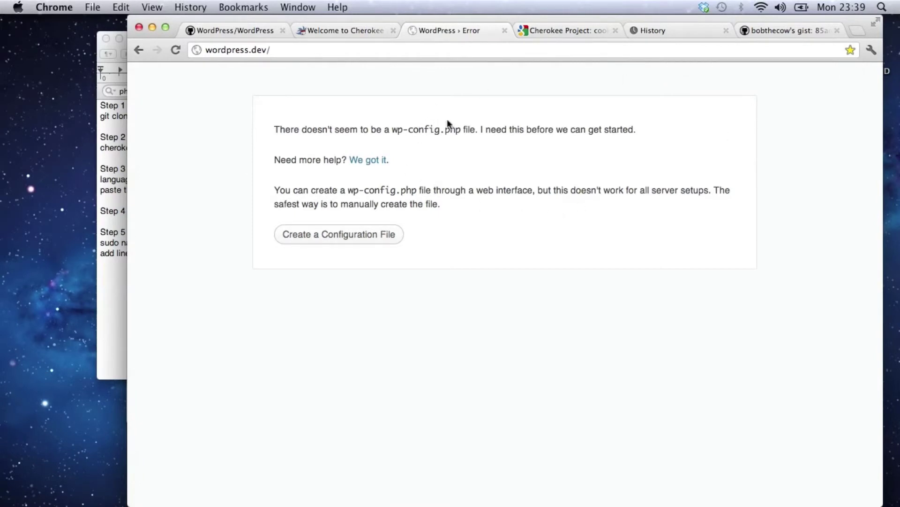
left_click(358, 237)
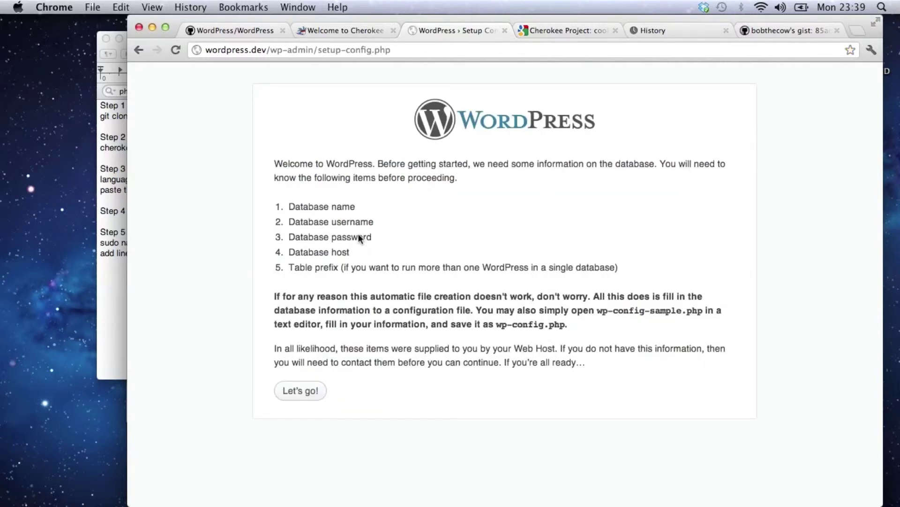
left_click(309, 390)
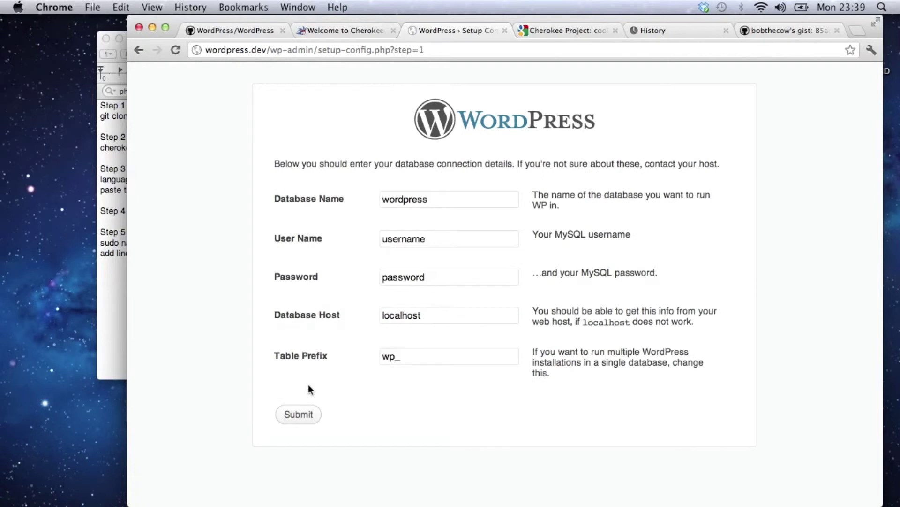
key("super+Tab")
key("super+Tab")
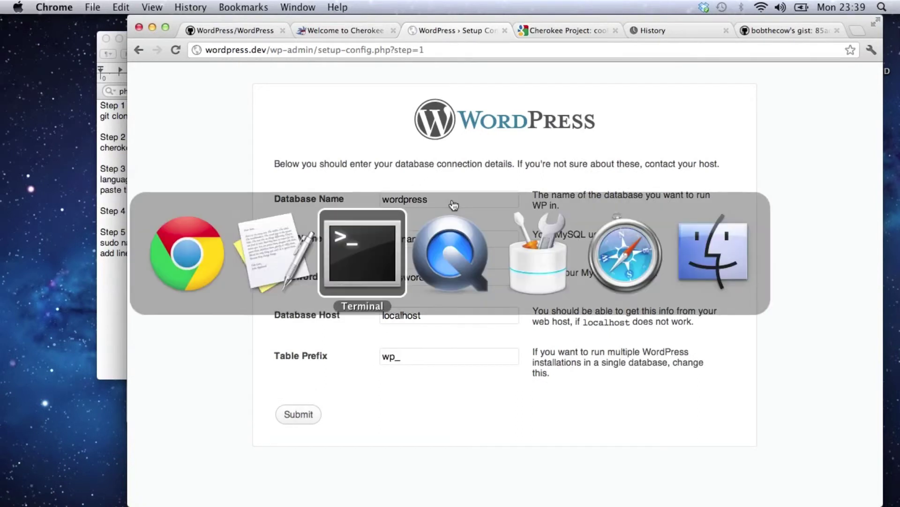
In Sequel Pro select the wordpress database, start adding a table, then cancel leaving it empty.
key("super+Tab")
key("super+Tab")
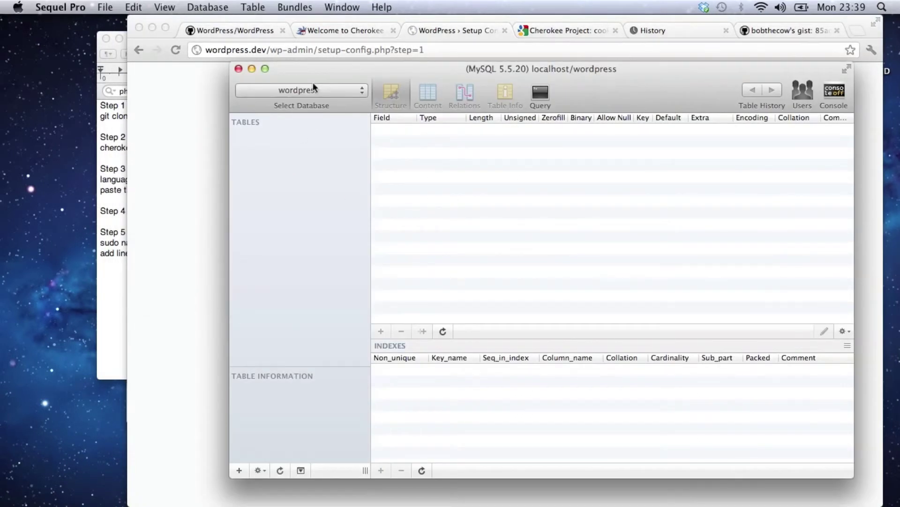
left_click(318, 87)
left_click(318, 87)
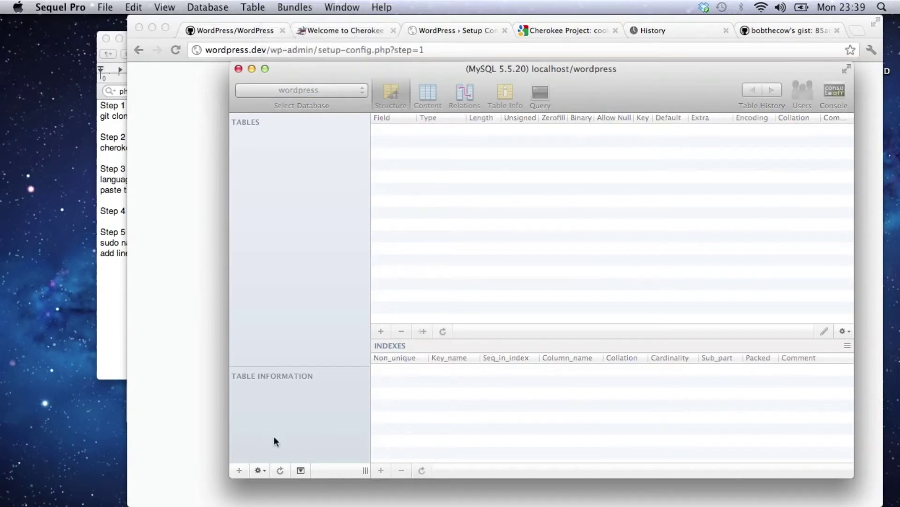
left_click(239, 469)
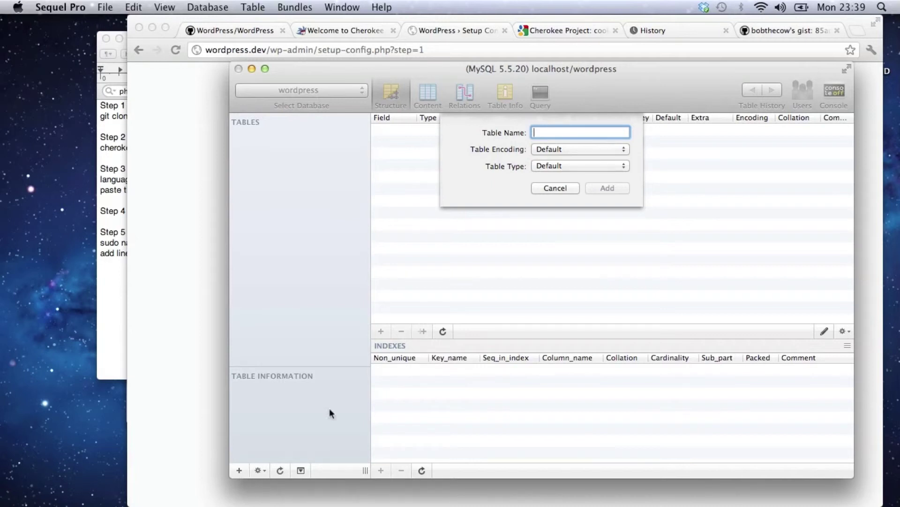
type("wo")
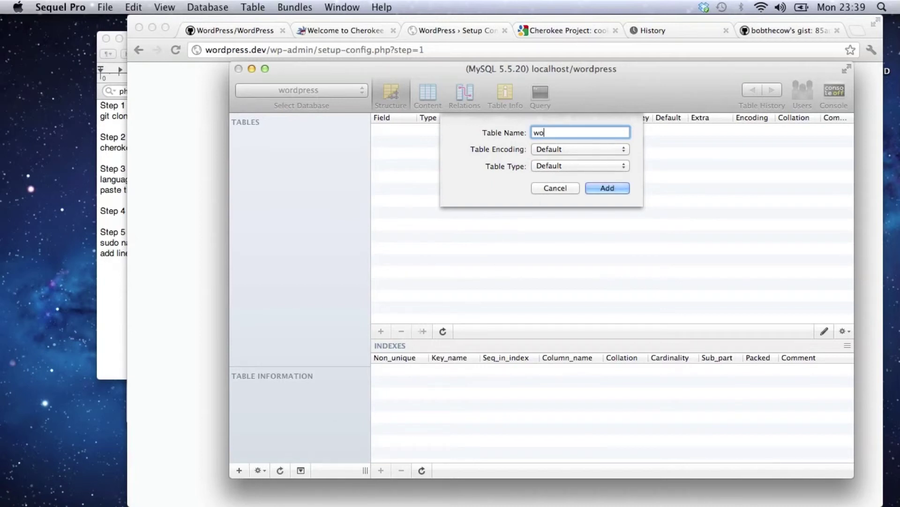
type("rdpress")
left_click(569, 146)
left_click(586, 120)
left_click(561, 187)
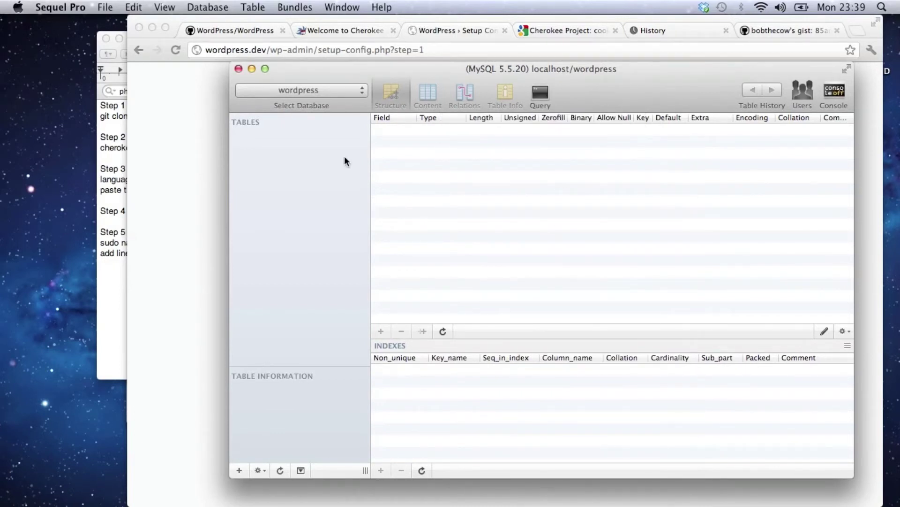
left_click(327, 86)
left_click(200, 292)
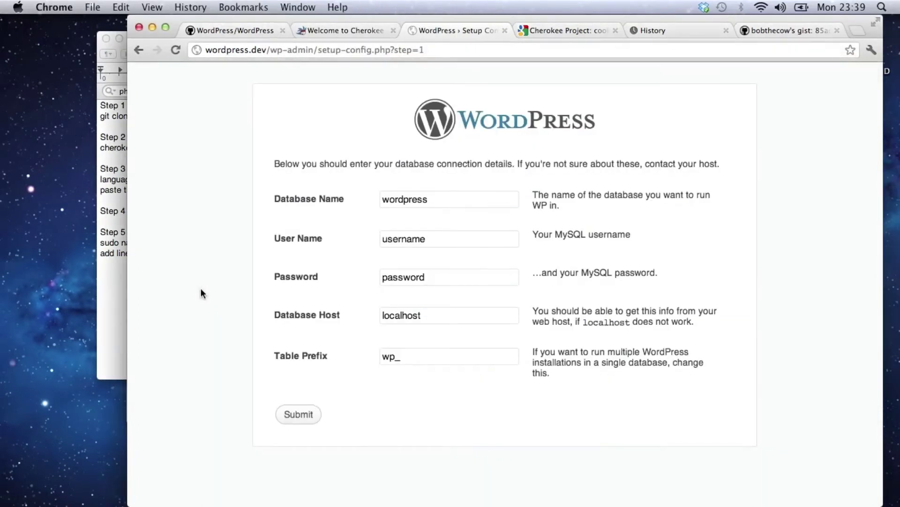
left_click(432, 196)
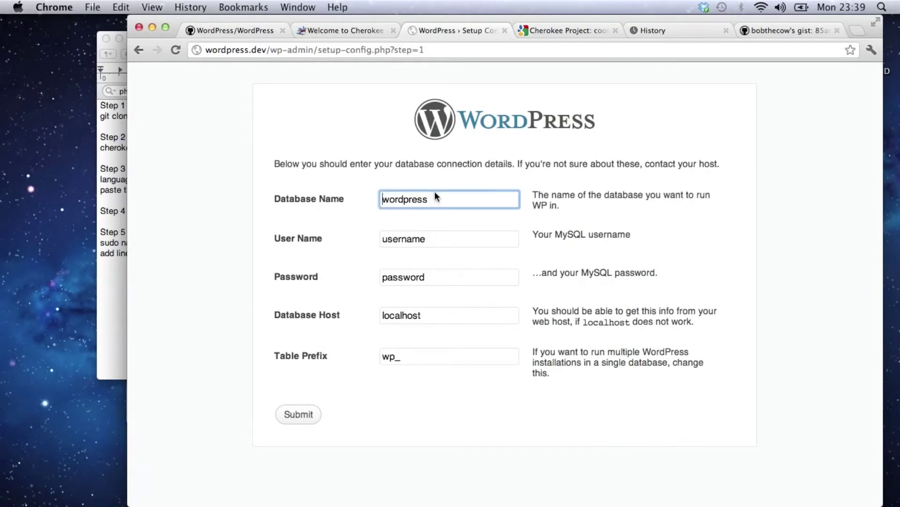
key("Tab")
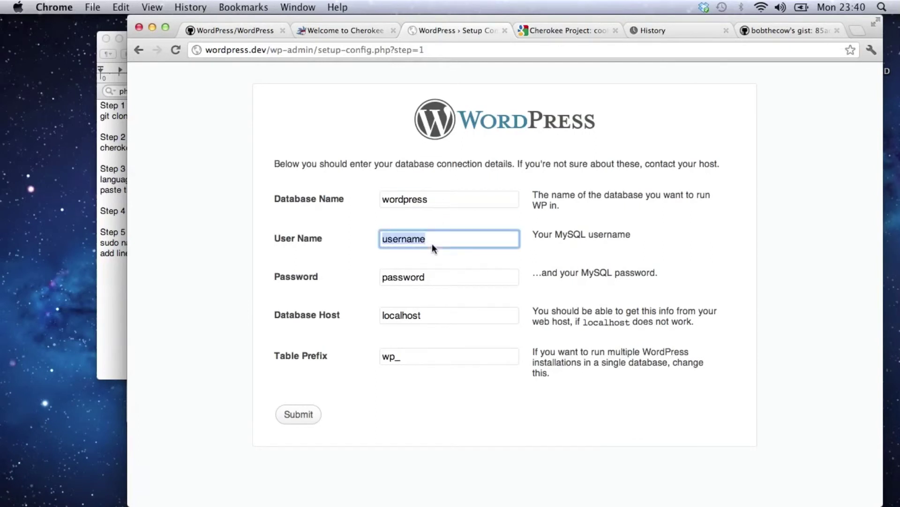
type("root")
key("Tab")
type("root")
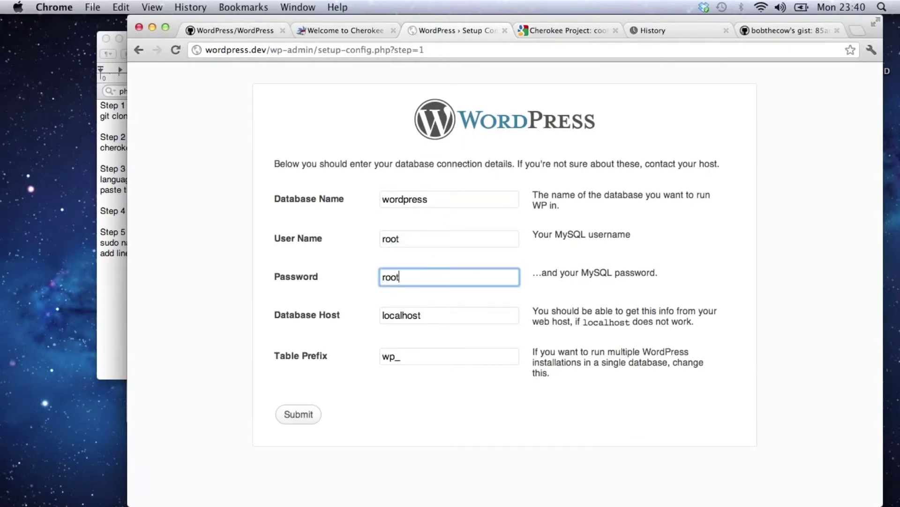
left_click(417, 312)
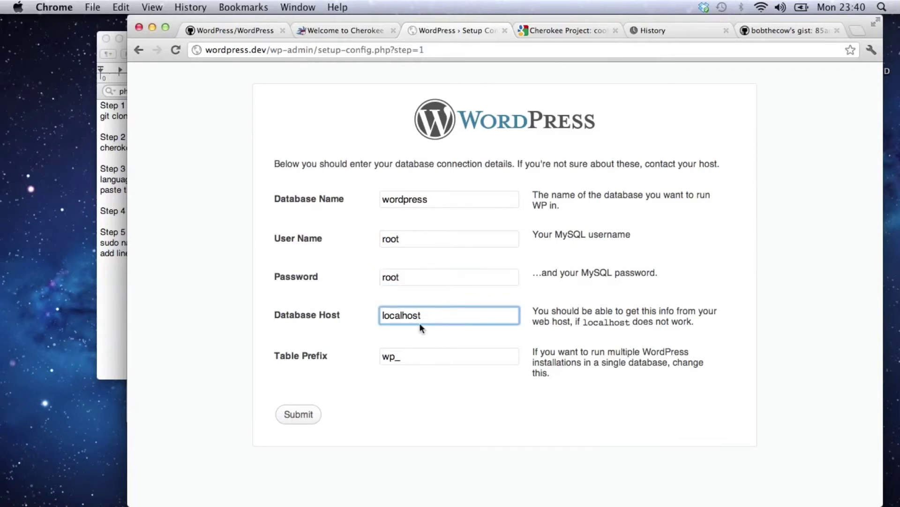
left_click(300, 416)
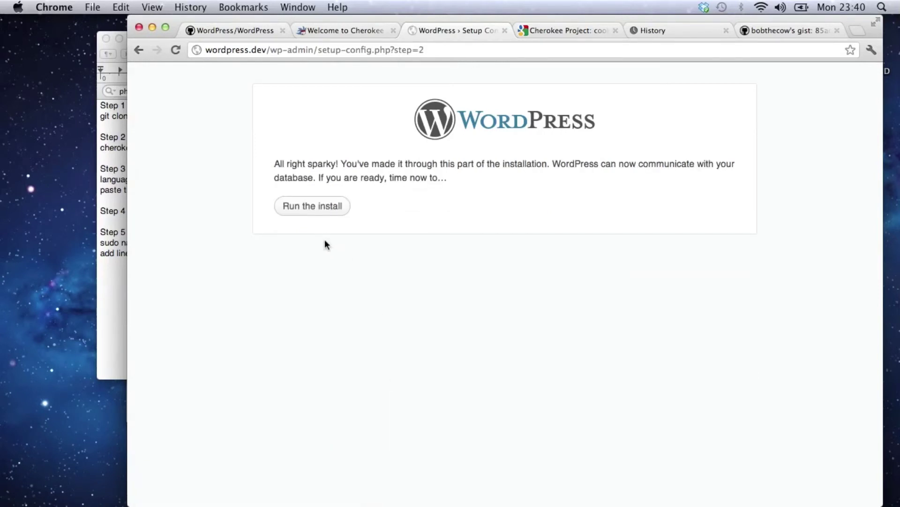
Start the install form with site title wordpress, username admin and the password entered twice.
left_click(312, 209)
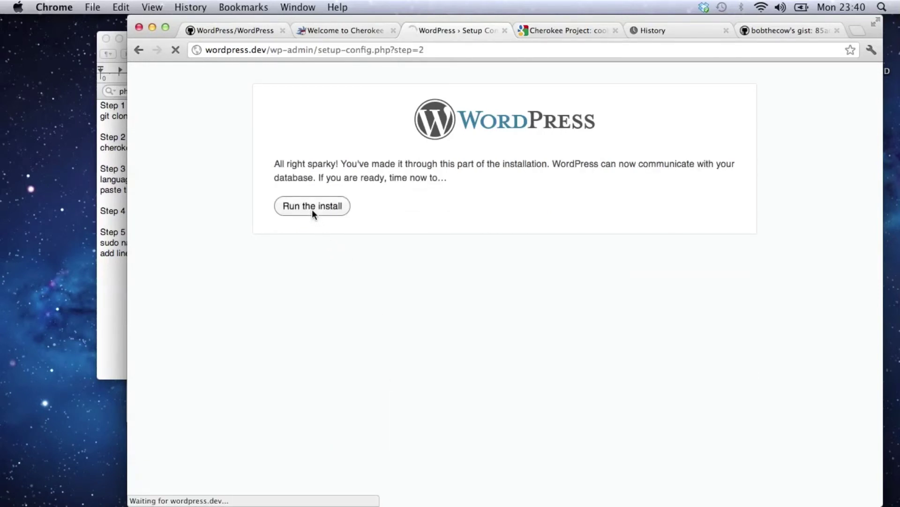
scroll(312, 209, "down", 5)
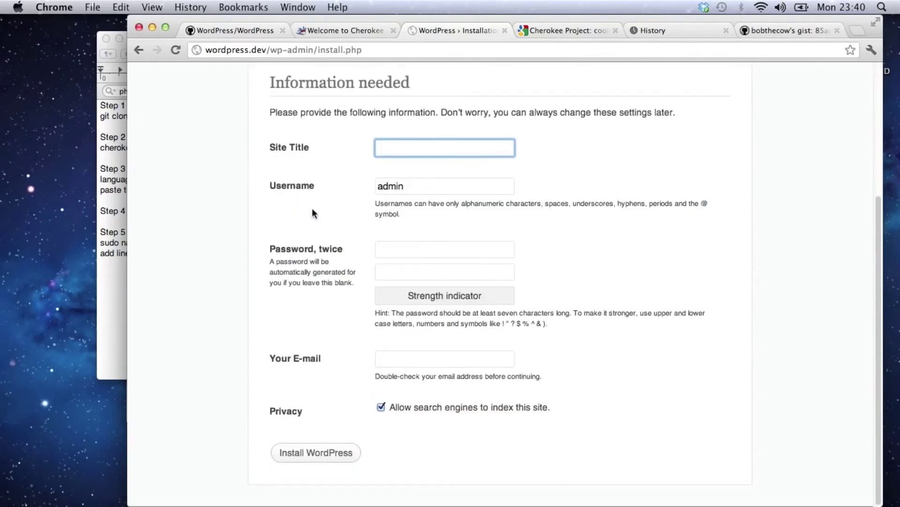
type("wordpre")
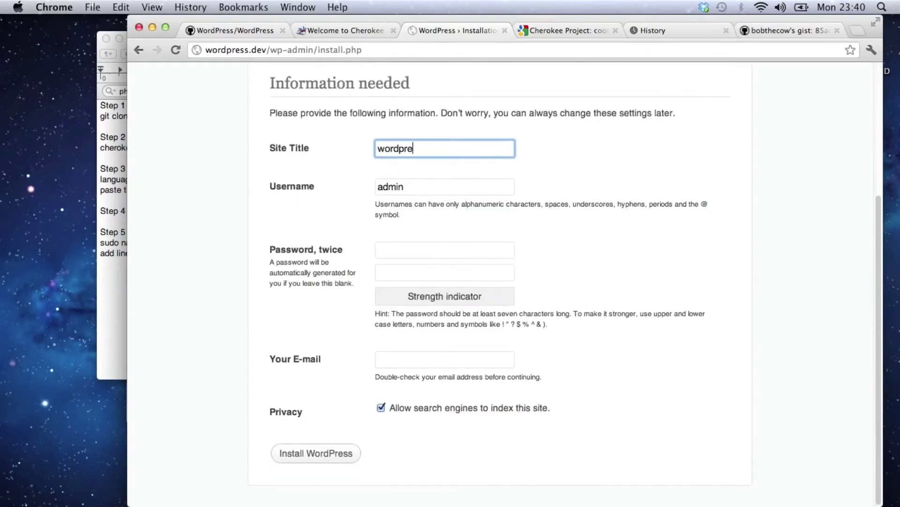
type("ss")
key("Tab")
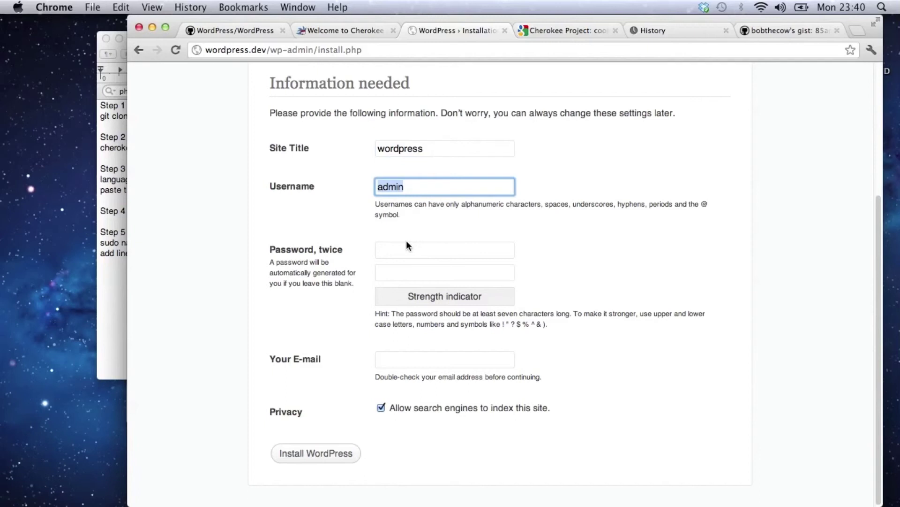
left_click(406, 243)
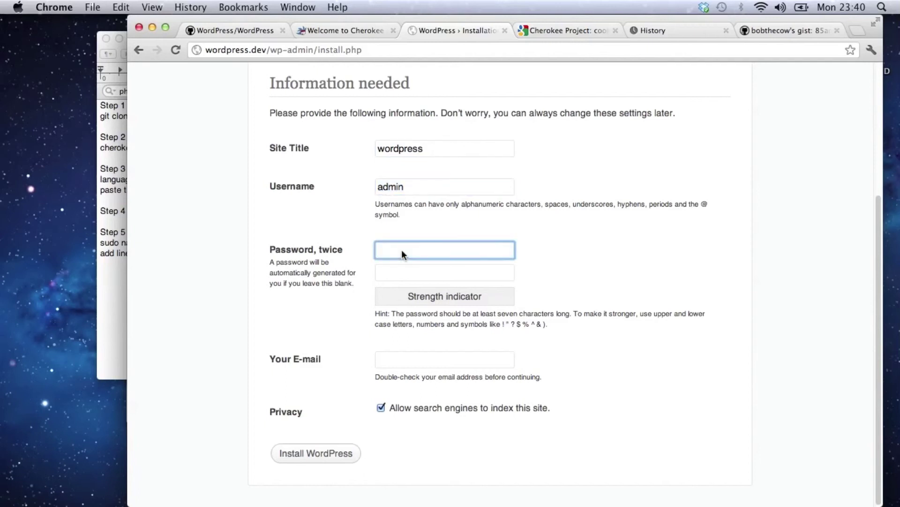
type("•")
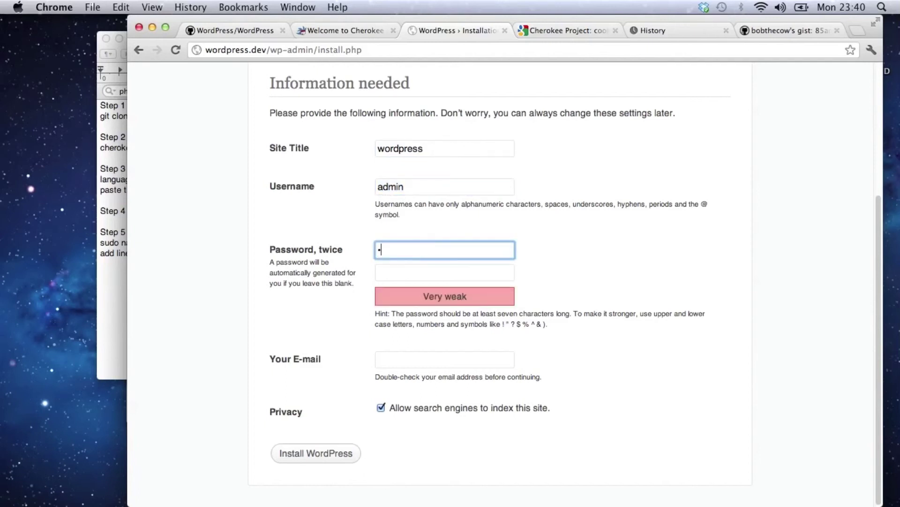
type("••••••")
key("Tab")
type("•")
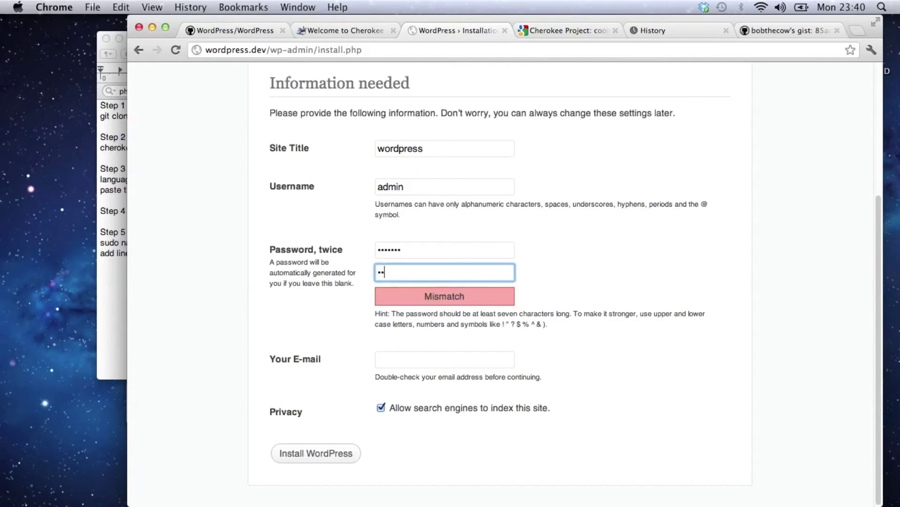
type("•••••")
key("super+a")
type("••")
type("•••••")
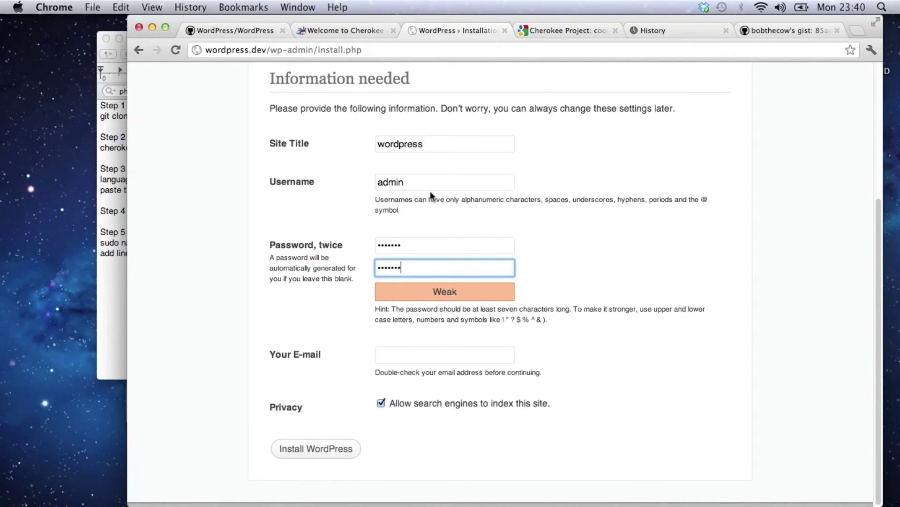
Enter the admin e-mail address and install WordPress, reaching the Success page.
left_click(432, 365)
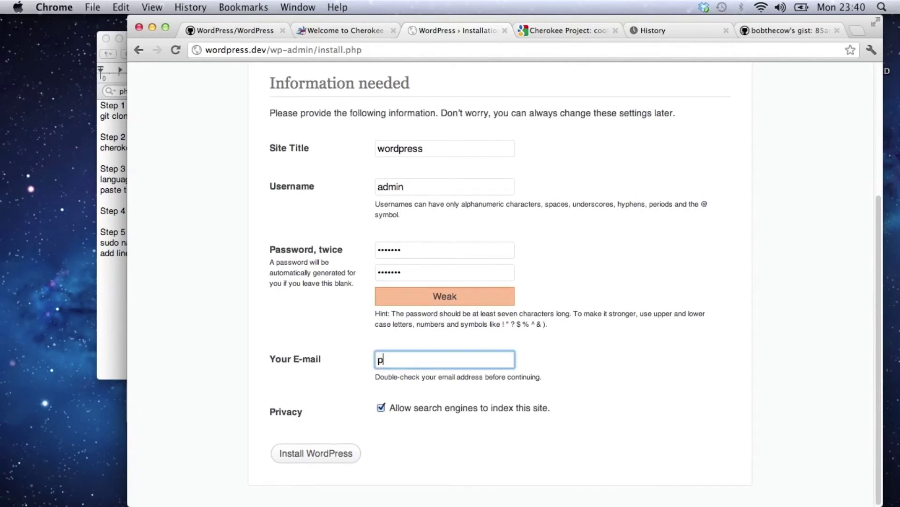
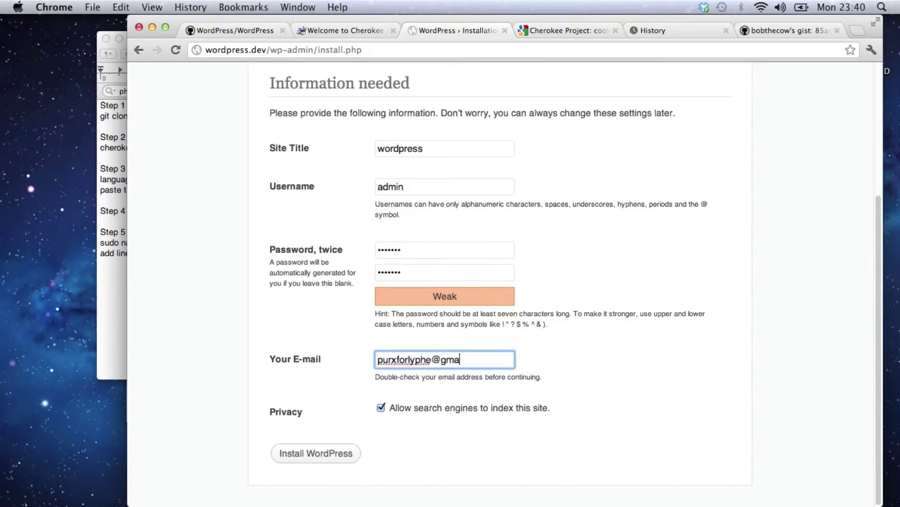
left_click(330, 453)
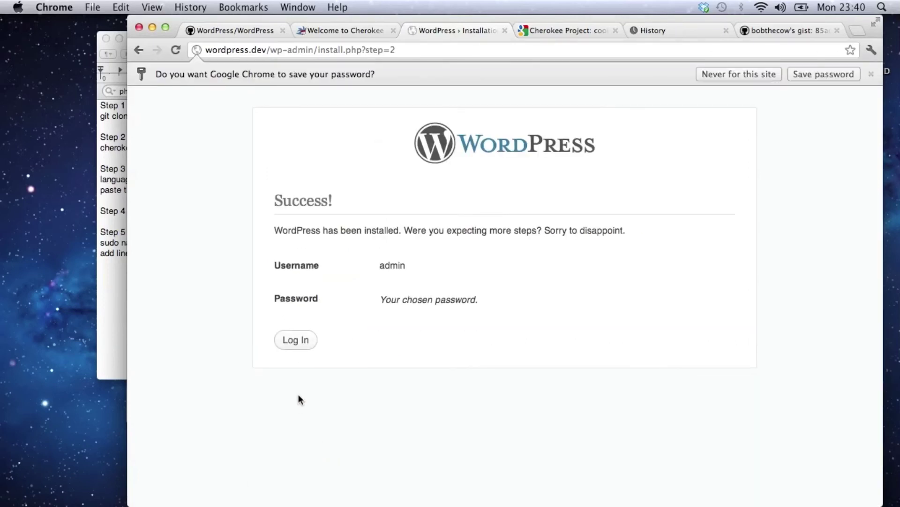
Log in to WordPress as admin with the chosen password.
left_click(296, 339)
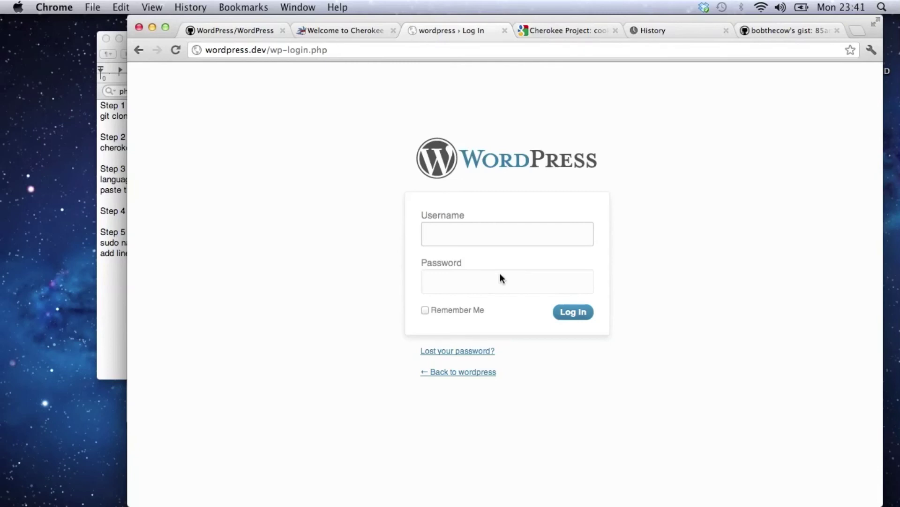
type("admin")
key("Tab")
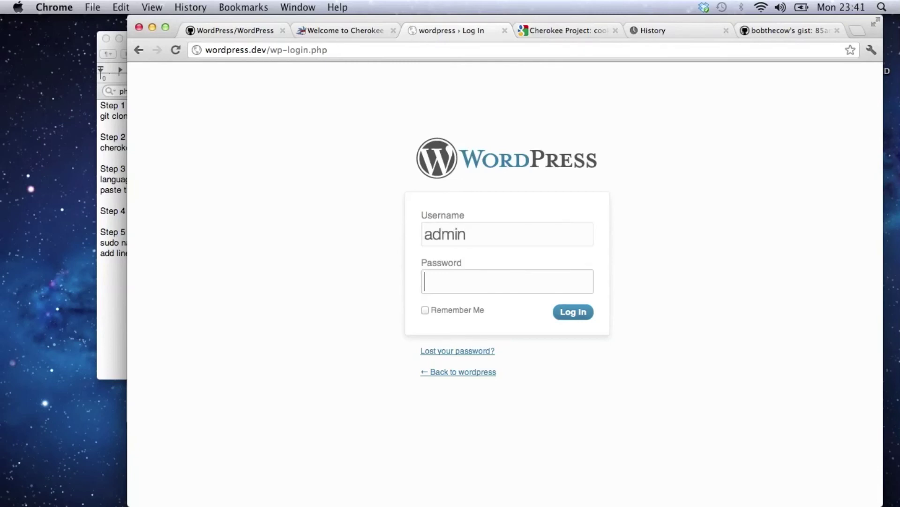
type("•••••••")
key("Return")
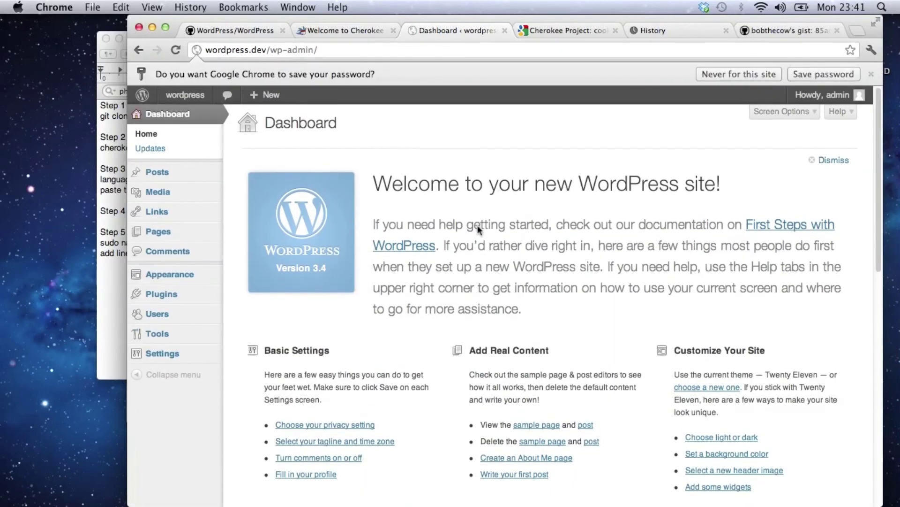
Load wordpress.dev in a new tab showing the default front page with Hello world!
key("super+t")
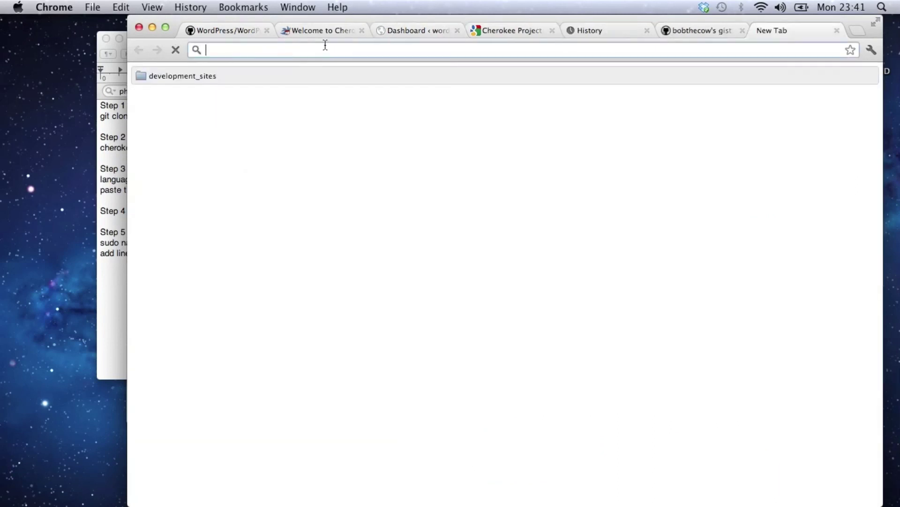
type("wordpress.dev/")
key("Return")
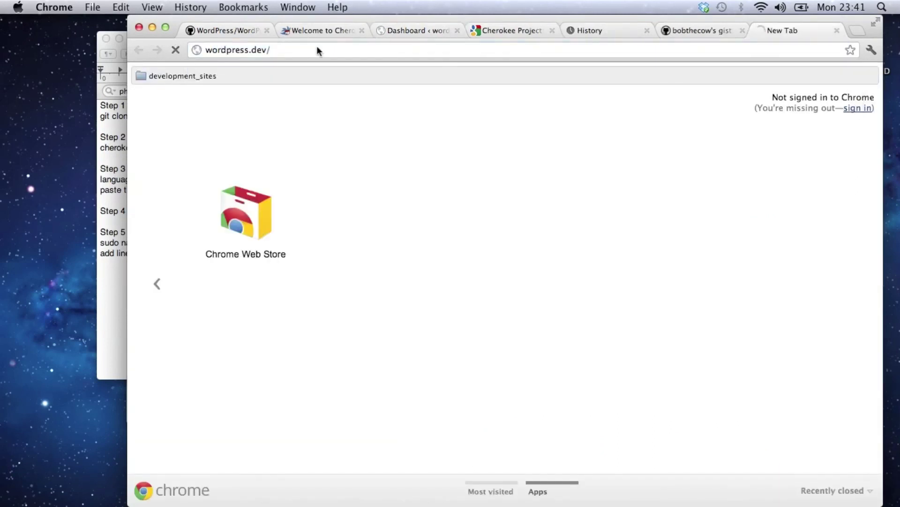
left_click_drag(807, 31, 543, 28)
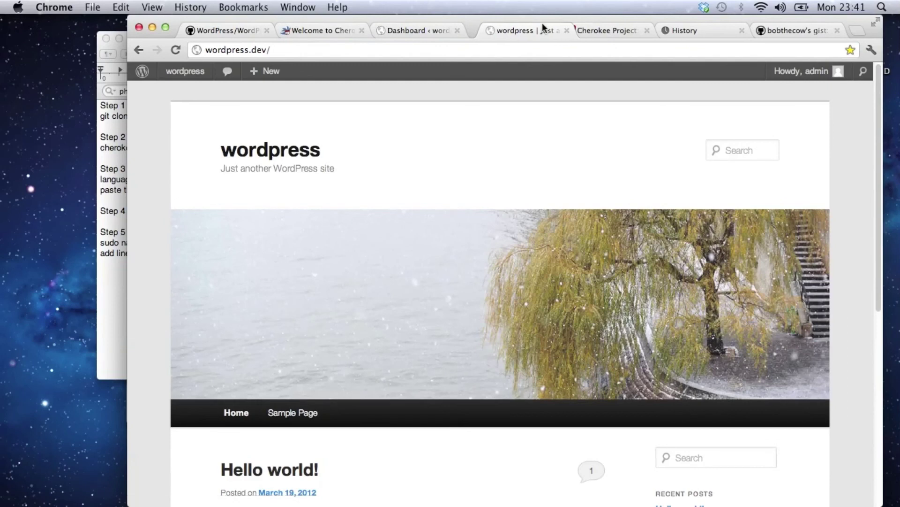